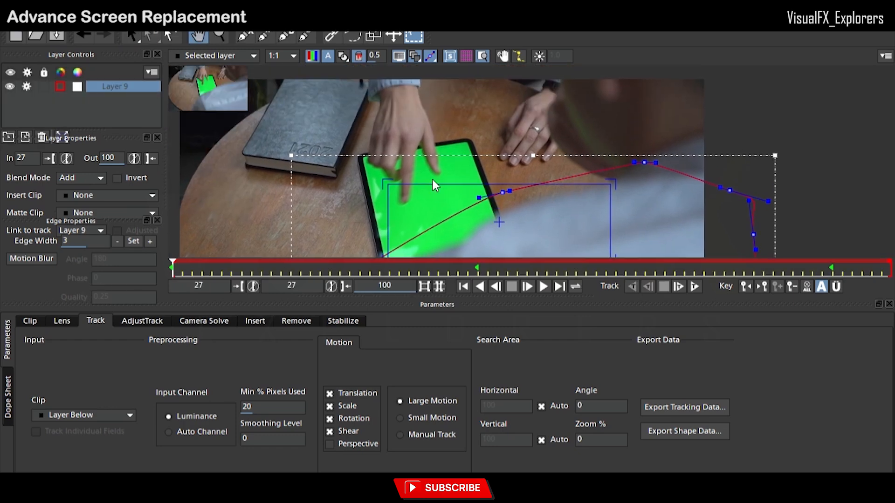
left_click(305, 36)
left_click(341, 118)
left_click(339, 162)
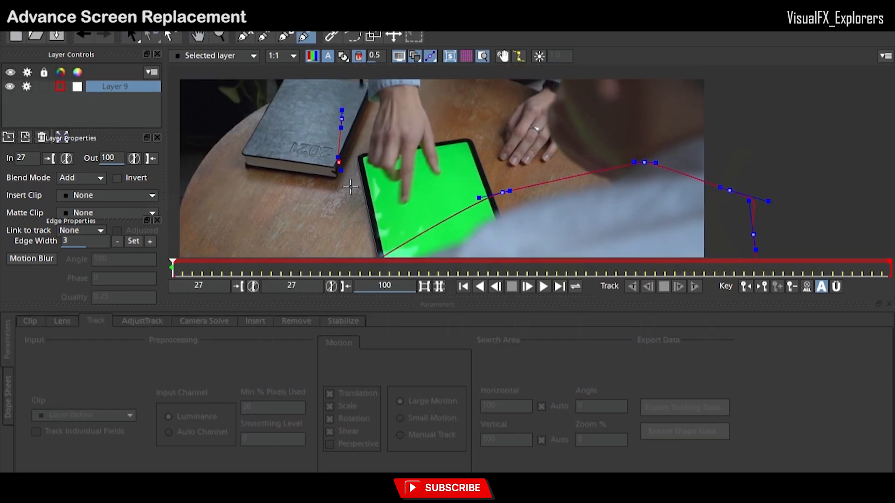
right_click(342, 118)
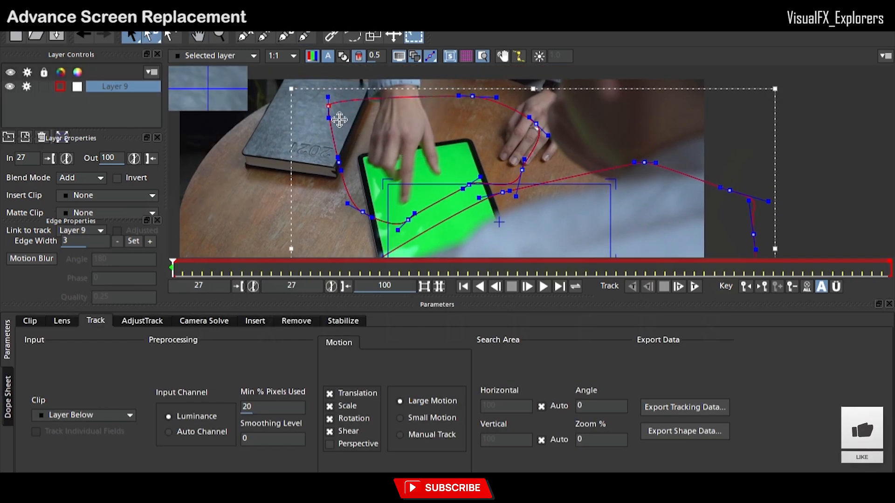
left_click_drag(172, 264, 409, 269)
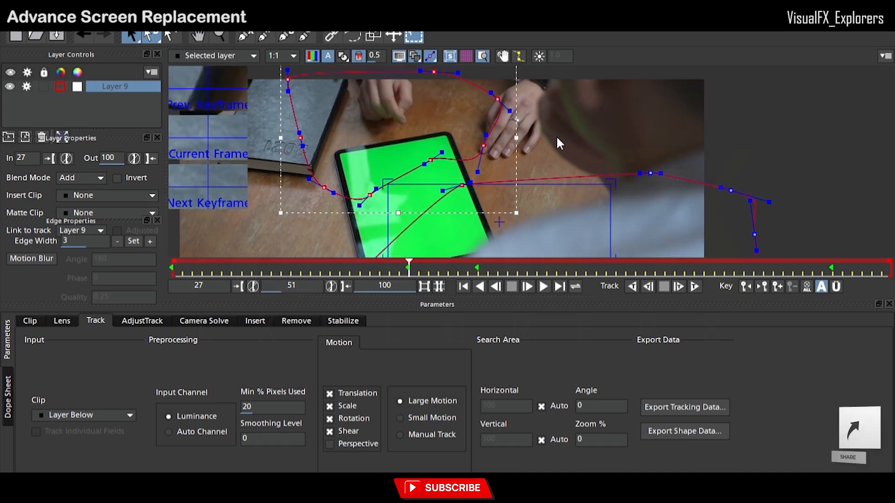
key("ctrl+z")
key("ctrl+z")
key("ctrl+z")
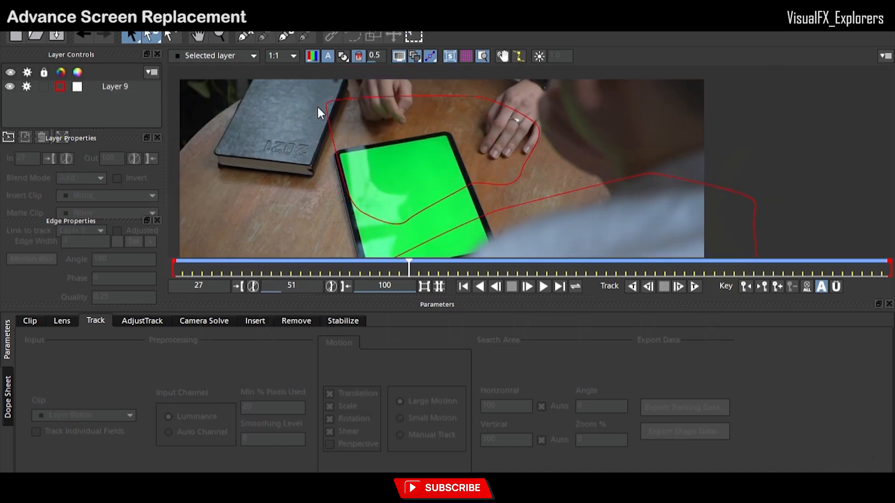
key("ctrl+z")
key("ctrl+z")
key("ctrl+z")
key("ctrl+z")
key("b")
left_click(262, 164)
key("ctrl+z")
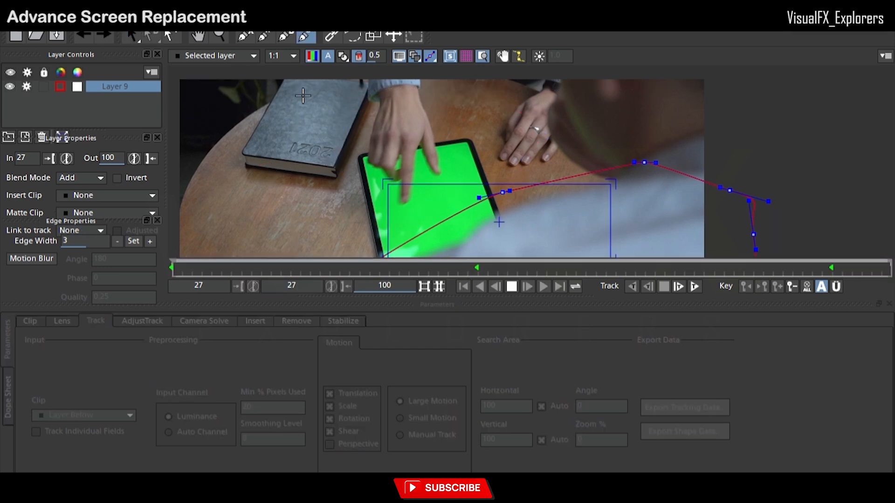
- Draw a closed spline in a new layer around the pointing hand and the upper part of the tablet
left_click(353, 138)
left_click(326, 176)
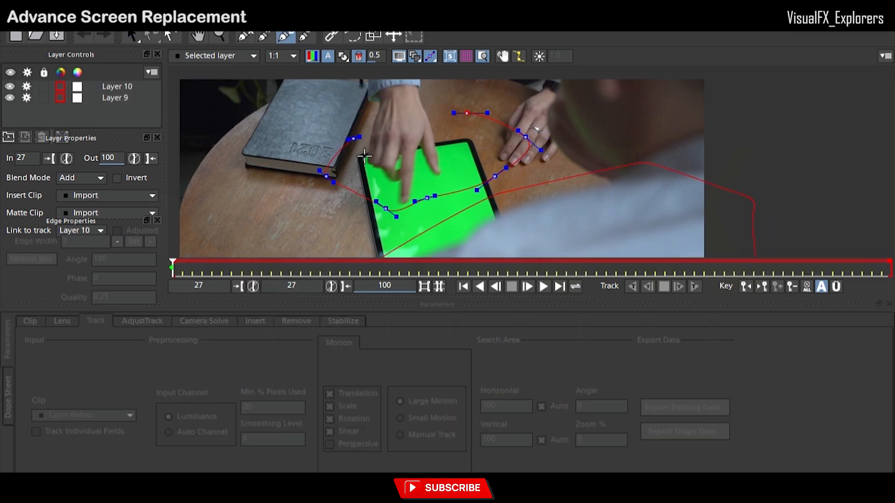
left_click(353, 137)
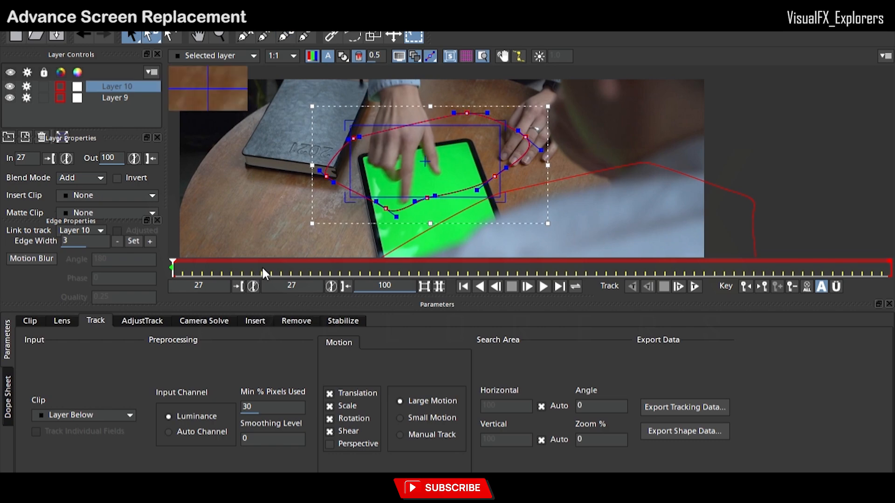
- Reposition the hand spline on the last frame and on a frame near the shot's end to follow the hands
left_click_drag(173, 269, 891, 269)
left_click_drag(510, 183, 456, 135)
left_click_drag(639, 269, 793, 269)
left_click_drag(435, 166, 440, 178)
left_click_drag(367, 189, 371, 204)
left_click_drag(792, 266, 173, 264)
key("x")
left_click_drag(422, 196, 504, 129)
key("s")
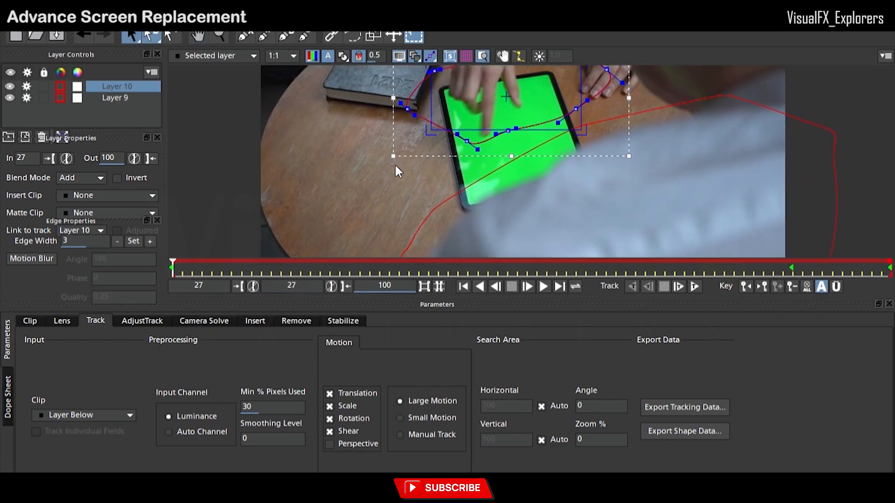
left_click(306, 35)
left_click(315, 130)
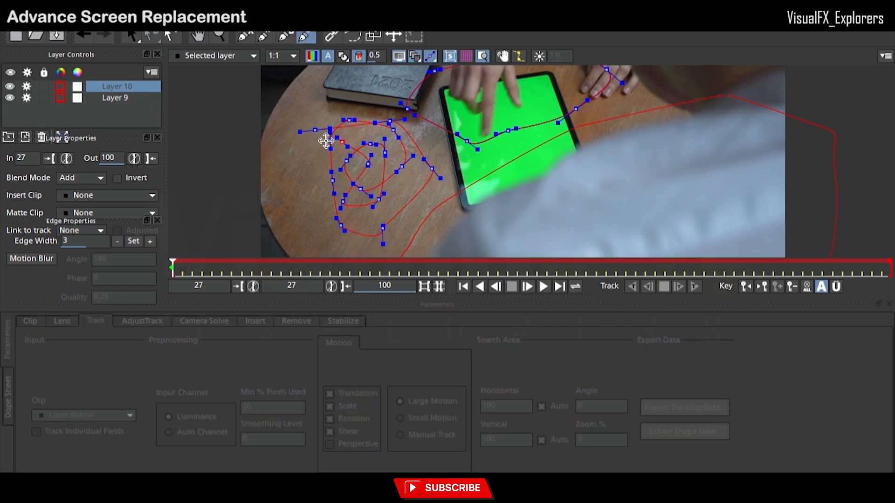
right_click(322, 141)
left_click_drag(324, 139, 332, 140)
key("ctrl+z")
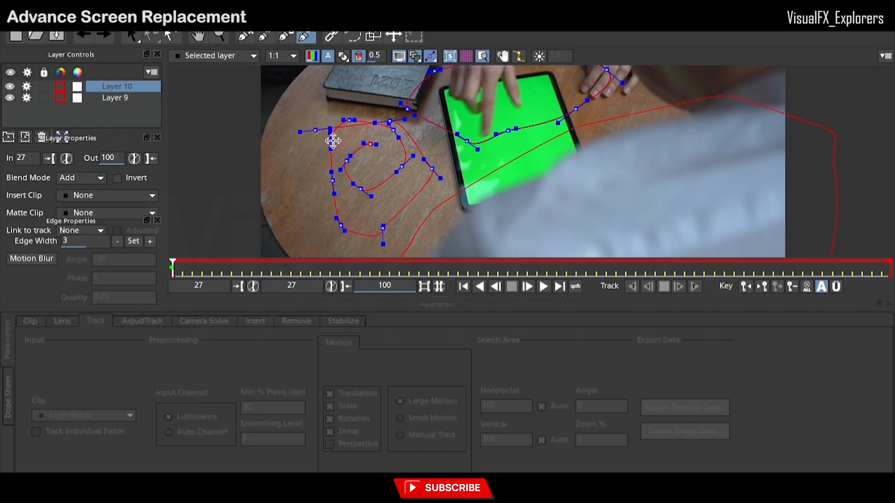
key("ctrl+z")
- Draw a closed spline in a new layer on the bare tabletop between the book and the tablet
left_click(119, 112)
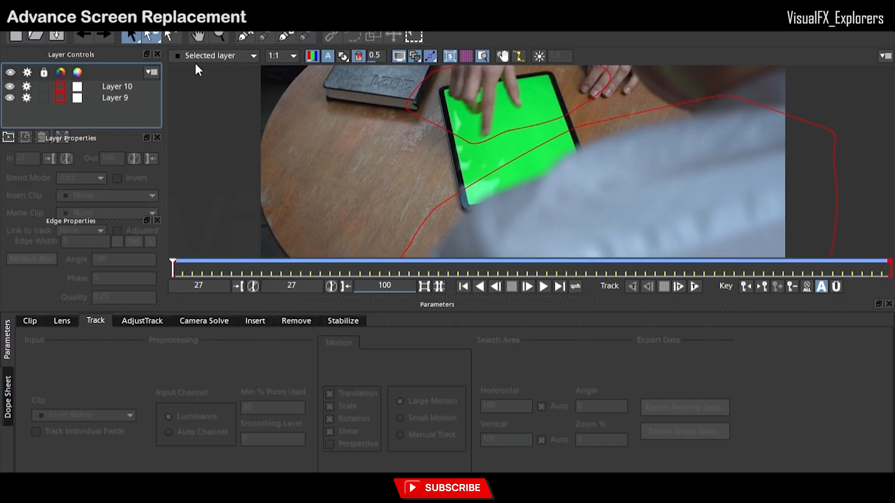
left_click(286, 38)
left_click(391, 117)
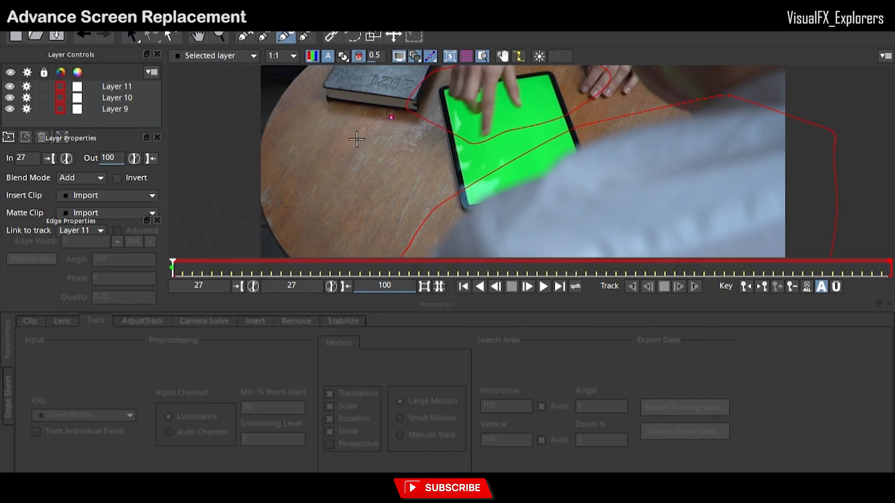
right_click(427, 161)
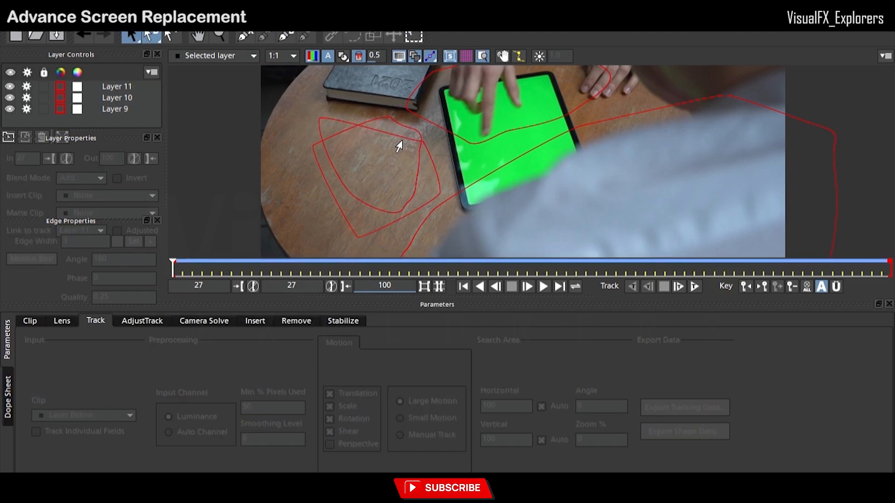
- Add another closed inner spline to the tabletop layer, inside the shape beside the tablet
left_click(398, 147)
left_click(305, 37)
left_click(411, 128)
left_click(359, 156)
left_click(368, 176)
left_click(391, 181)
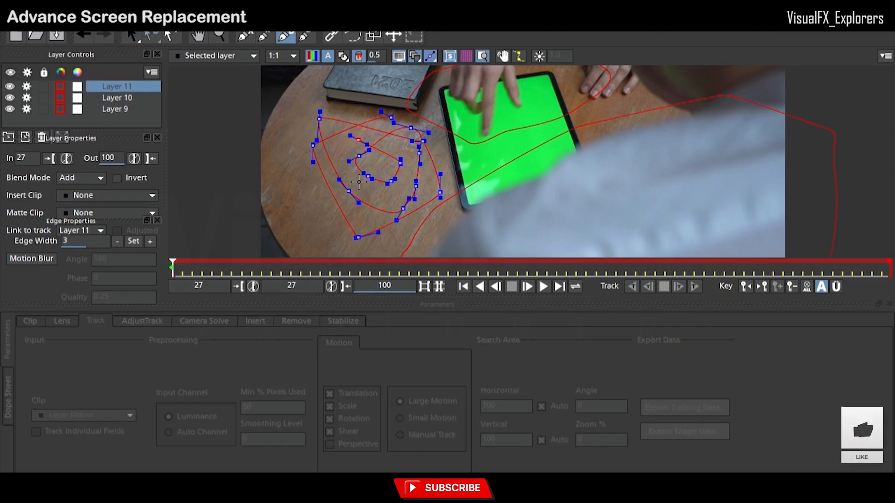
right_click(401, 130)
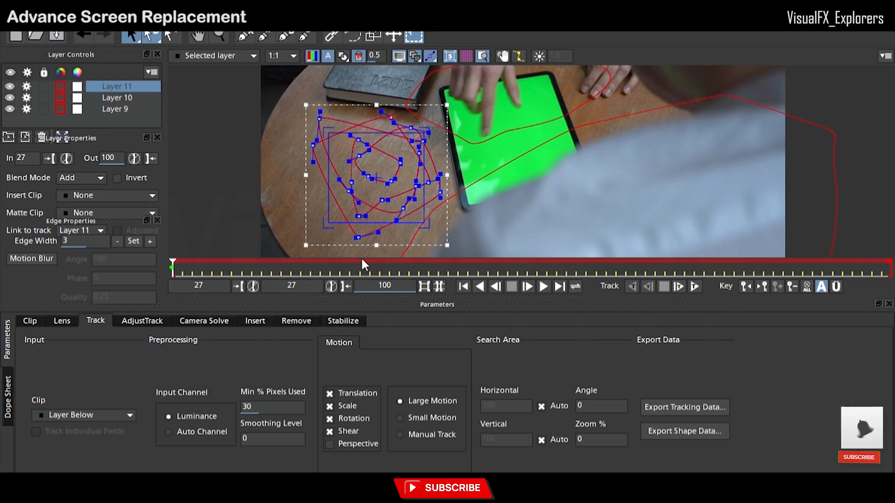
- Move Layer 11 below Layer 10 and Layer 9 in the layer stack
middle_click_drag(520, 182, 494, 191)
left_click_drag(126, 96, 130, 117)
left_click(451, 56)
left_click(451, 56)
- Fit Layer 11's planar surface to the four corners of the tablet and track the layer forward
left_click_drag(399, 238, 567, 206)
left_click_drag(302, 231, 441, 215)
left_click_drag(402, 140, 525, 81)
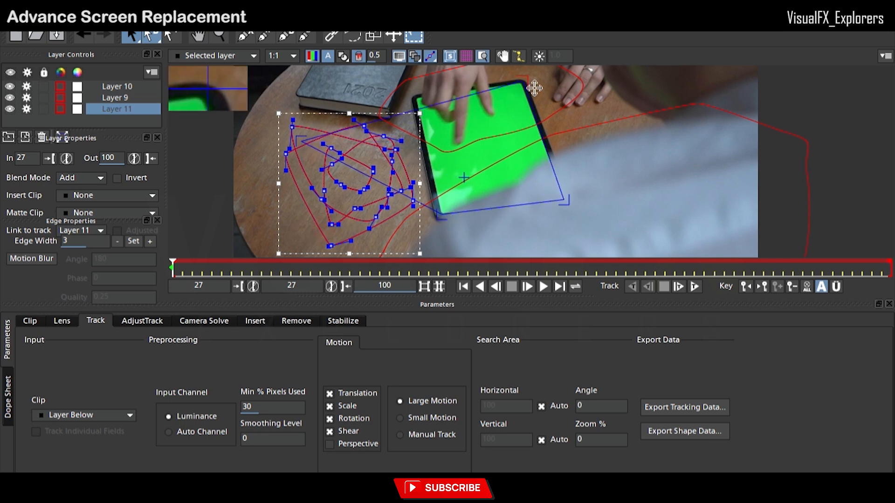
left_click_drag(308, 150, 414, 97)
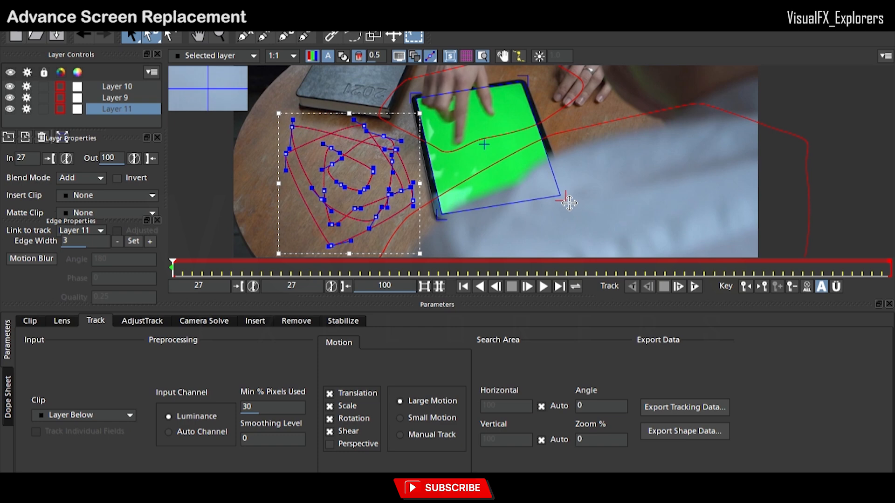
left_click(695, 286)
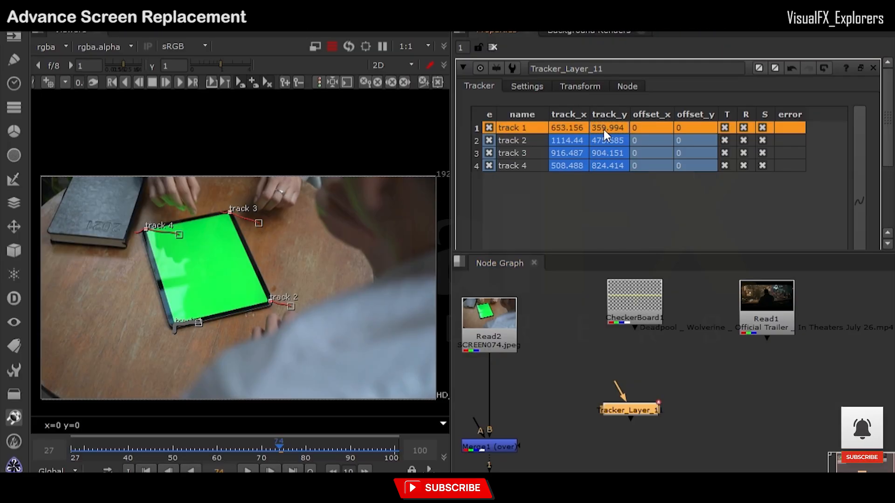
- Select all four tracks in Tracker_Layer_11 and export them as a CornerPin2D using the current frame
key("ctrl+a")
scroll(886, 170, "down", 2)
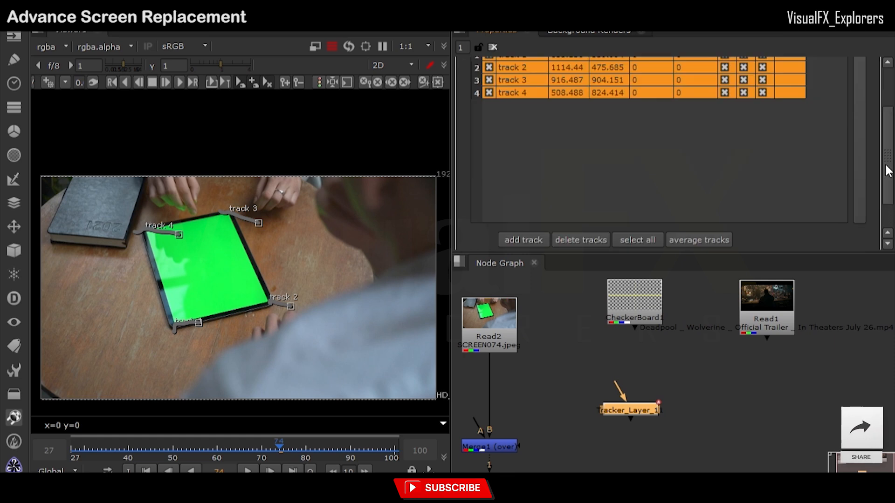
left_click_drag(886, 167, 886, 191)
left_click(725, 228)
- Feed the Read1 trailer clip into the new CornerPin2D1 node and arrange the surrounding nodes
left_click_drag(639, 437, 569, 400)
left_click_drag(631, 410, 711, 427)
left_click_drag(586, 398, 764, 303)
left_click_drag(638, 322, 610, 307)
left_click_drag(599, 414, 624, 400)
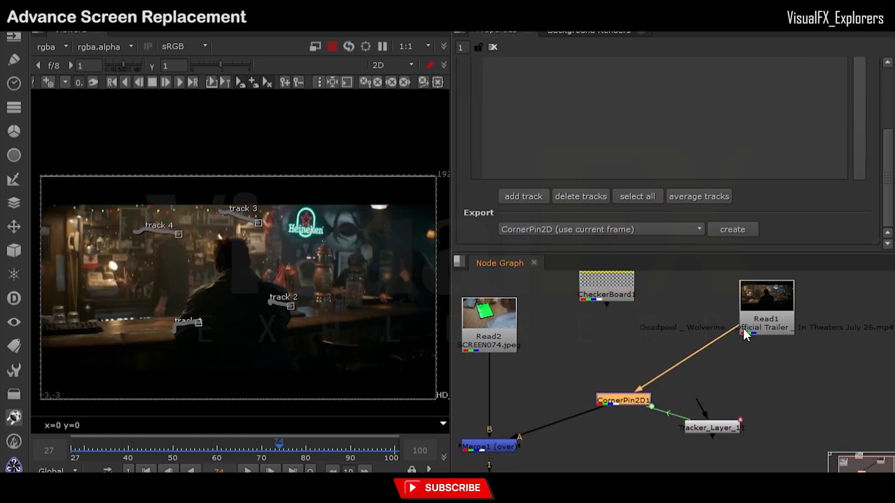
left_click_drag(742, 327, 691, 326)
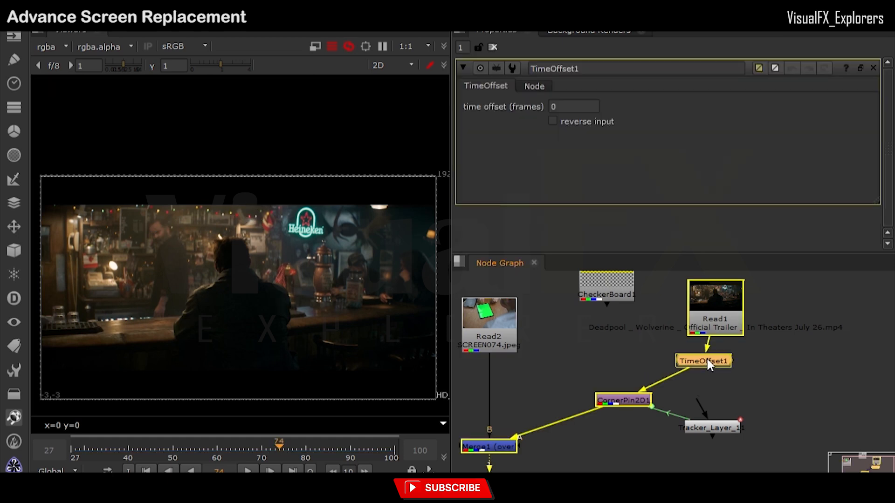
- Set TimeOffset1's time offset to -1900 frames
left_click(573, 106)
type("-1")
key("Up")
key("Up")
key("Up")
key("Up")
key("Up")
key("Up")
key("Up")
key("Up")
key("Up")
key("Up")
key("Up")
key("Up")
key("Up")
key("Up")
key("Up")
key("Up")
key("Up")
key("Up")
key("Up")
key("Up")
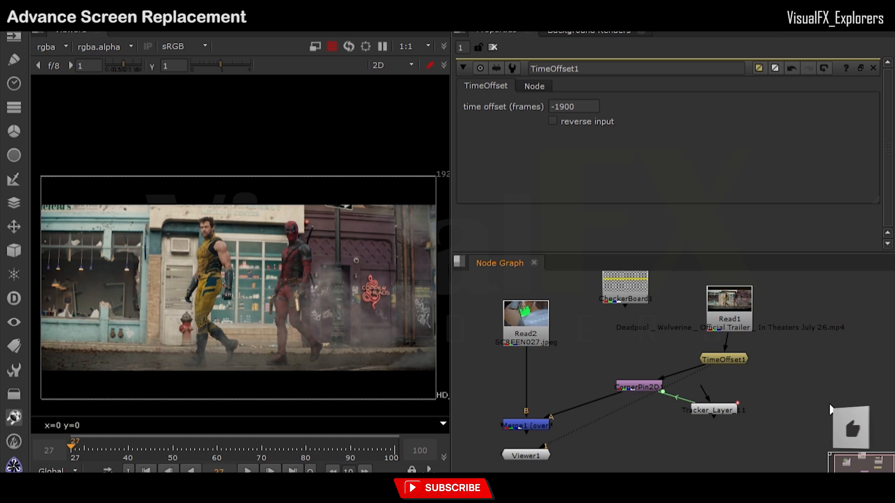
- View the Merge1 output and space out the CornerPin2D1, TimeOffset1 and Read1 nodes
left_click(642, 387)
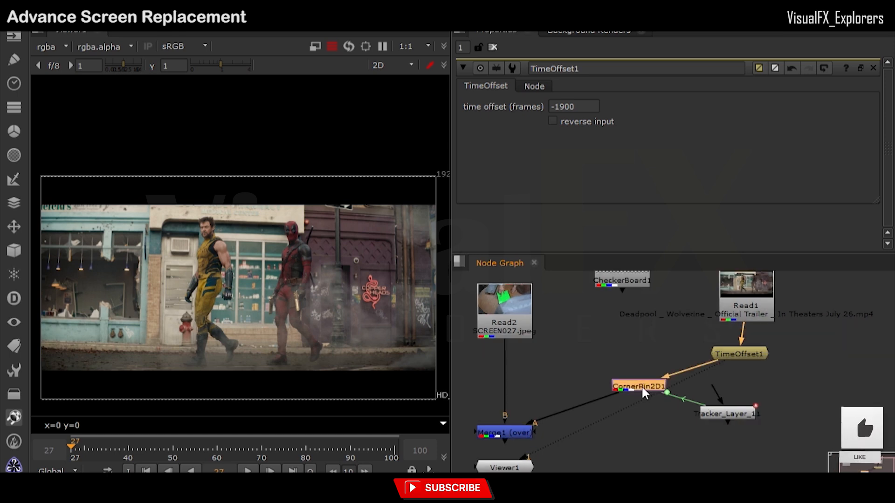
left_click_drag(643, 388, 630, 395)
left_click(507, 434)
key("1")
left_click_drag(731, 348, 738, 359)
left_click_drag(744, 305, 744, 282)
- Add a Reformat node and insert it between Read1 and TimeOffset1
left_click(705, 325)
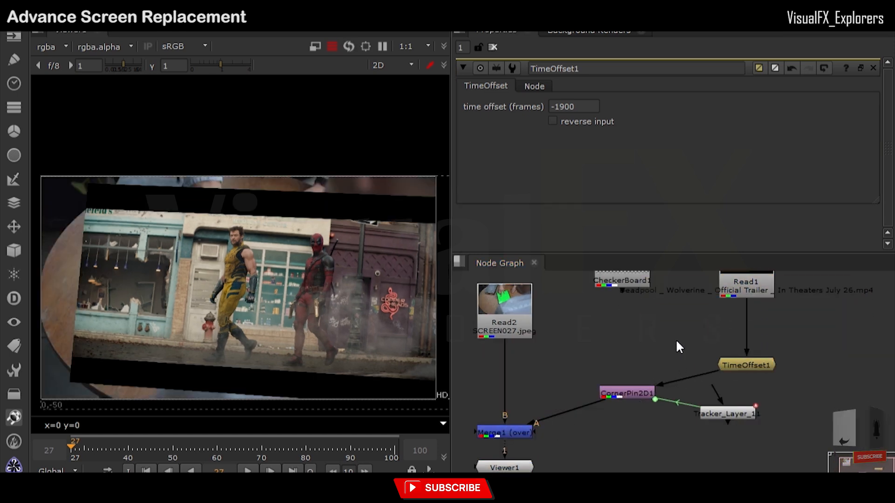
key("Tab")
type("ref")
key("Return")
left_click_drag(676, 346, 748, 322)
- Set CornerPin2D1's from corners to its input so the trailer fits the tablet, and return to frame 27
double_click(643, 390)
left_click(542, 86)
left_click(527, 172)
left_click_drag(129, 453, 71, 453)
- Add a Transform node and insert it between TimeOffset1 and CornerPin2D1
left_click_drag(753, 366, 753, 347)
left_click(678, 355)
key("t")
left_click_drag(678, 355, 749, 371)
- Split Transform1's scale into separate width and height, and set the width scale to 1.6
left_click(851, 137)
scroll(231, 276, "up", 3)
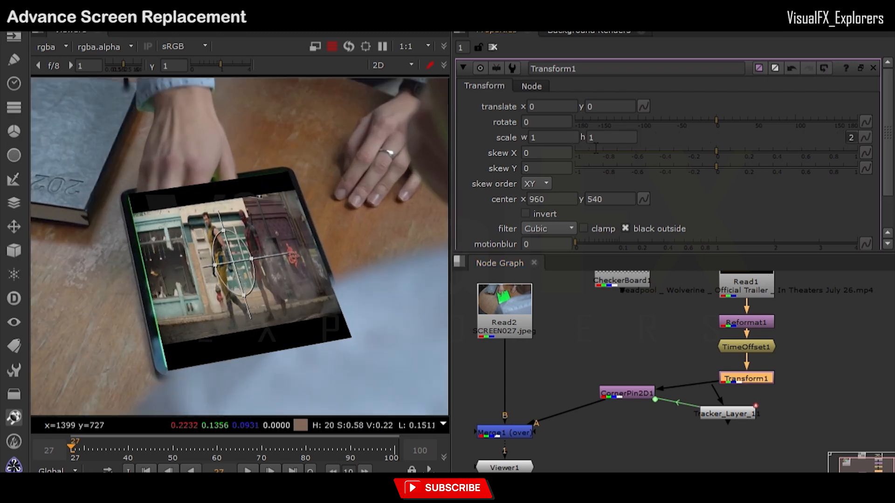
left_click(564, 142)
scroll(564, 143, "up", 4)
key("Up")
key("Up")
- Lower Merge1's mix so the green tablet screen shows through the overlaid trailer
double_click(515, 434)
left_click_drag(732, 240, 768, 240)
- Set Transform1's scale to 2.3 in width and 1.3 in height
double_click(746, 378)
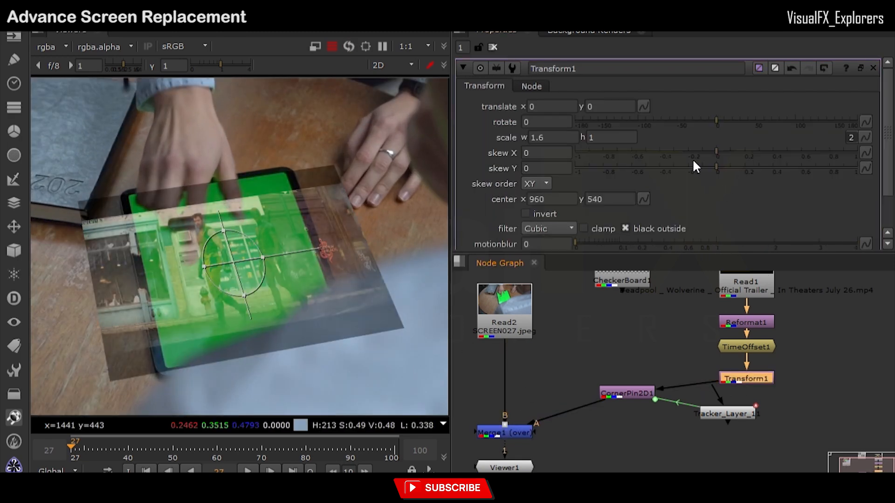
scroll(611, 140, "up", 3)
left_click(545, 142)
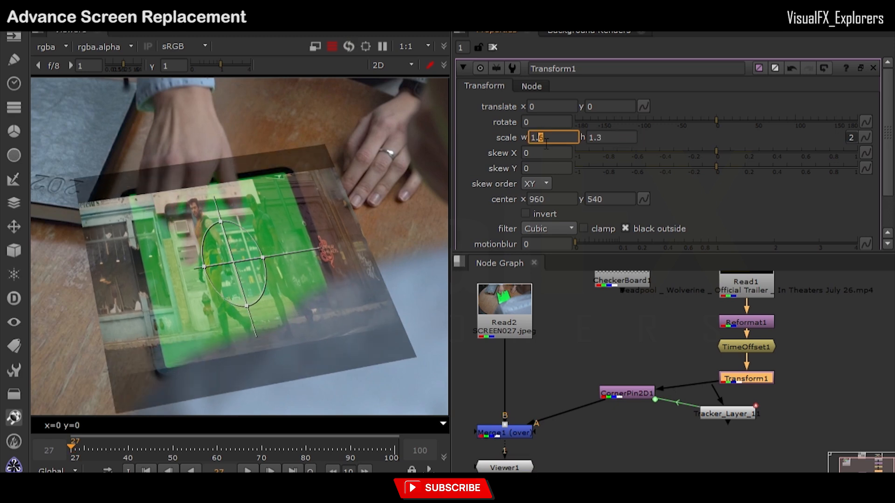
scroll(545, 144, "up", 4)
scroll(544, 140, "up", 3)
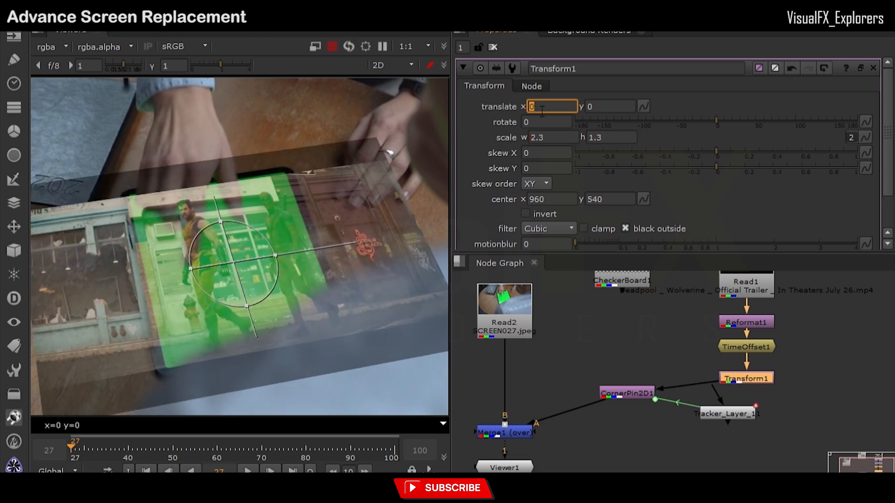
- Set Transform1's translate to x -78 and y -1, its width scale to 2.4, and enlarge its height scale slightly
scroll(596, 108, "down", 1)
scroll(540, 114, "down", 20)
scroll(553, 115, "down", 12)
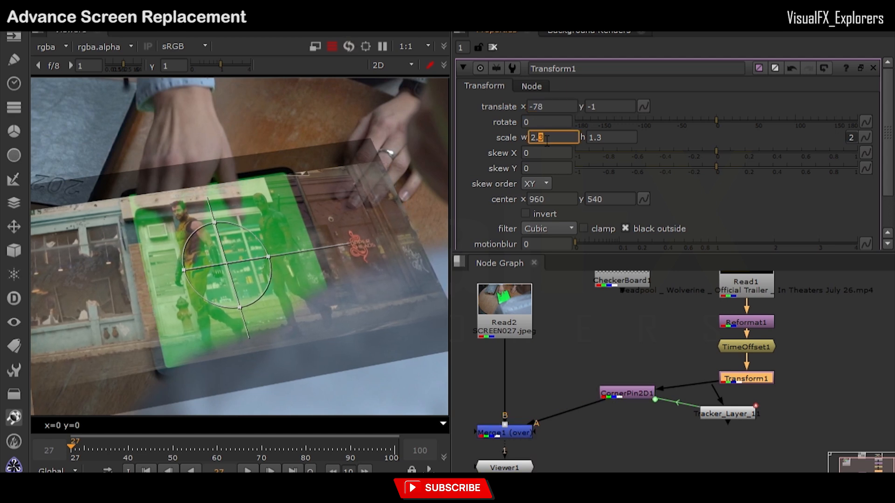
scroll(547, 142, "up", 1)
scroll(604, 139, "up", 1)
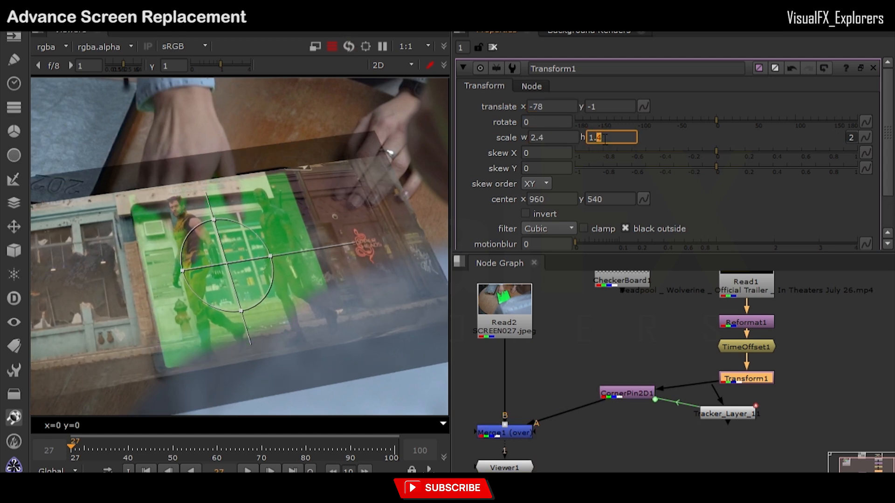
scroll(547, 144, "up", 1)
- Place CornerPin2D1 and its tracker level with Merge1, restore Merge1's mix to 1, and scrub through the shot
left_click_drag(705, 411, 772, 438)
left_click_drag(635, 391, 724, 430)
double_click(506, 432)
left_click_drag(611, 271, 864, 241)
left_click(392, 451)
left_click_drag(71, 448, 393, 448)
left_click_drag(71, 446, 85, 447)
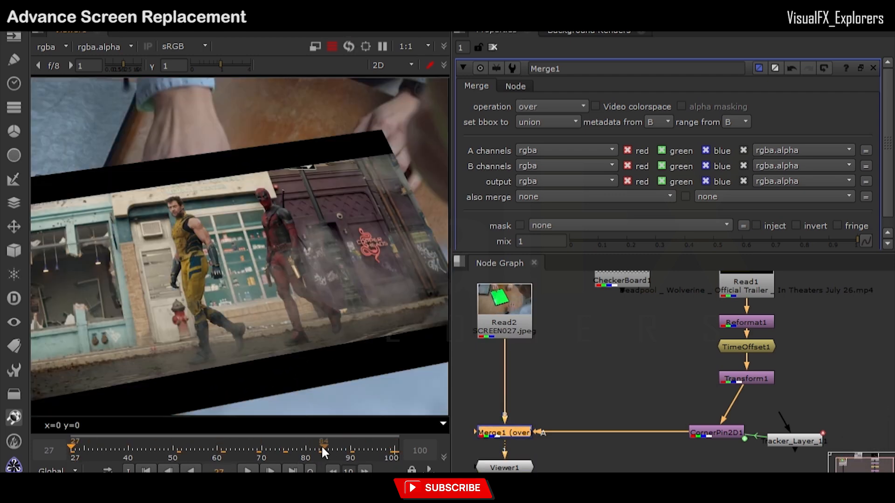
- Sample the tablet's green as Keylight1's Screen Colour and set Screen Gain to 1.01
scroll(612, 379, "down", 3)
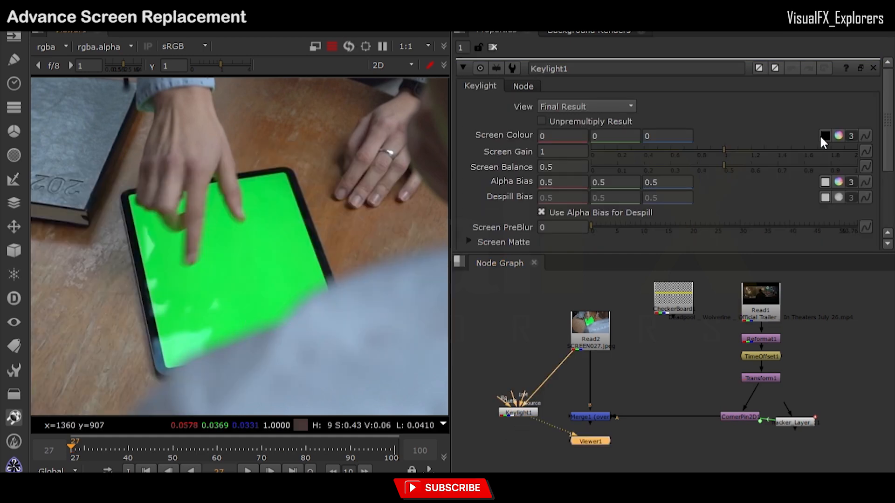
left_click(240, 261, "ctrl")
key("a")
mouse_move(723, 150)
left_mouse_down()
mouse_move(744, 148)
mouse_move(724, 146)
left_mouse_up()
key("a")
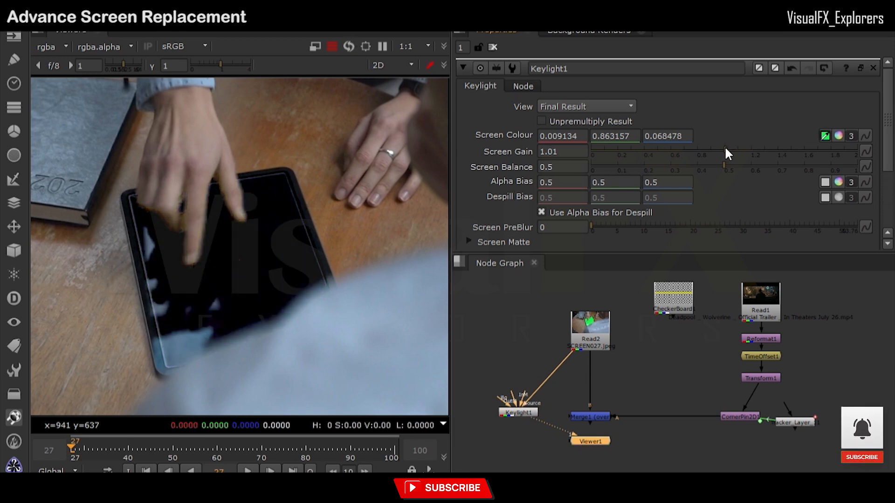
- Set Keylight1's Screen Matte to Clip Black 0.14, Clip White 0.965 and Screen Dilate -1.5
scroll(724, 146, "down", 2)
left_click(470, 200)
mouse_move(617, 210)
left_mouse_down()
mouse_move(640, 210)
mouse_move(608, 210)
mouse_move(619, 210)
left_mouse_up()
left_click_drag(816, 228, 833, 229)
left_click_drag(624, 214, 605, 213)
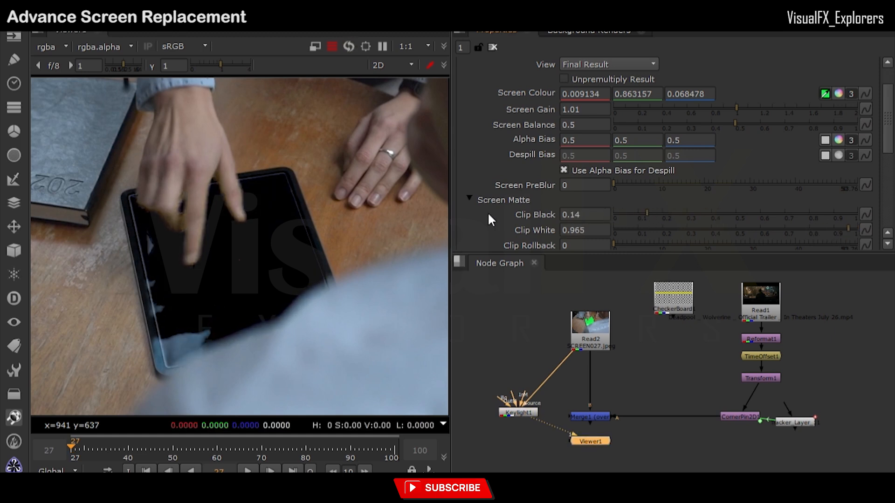
scroll(489, 214, "down", 1)
mouse_move(726, 216)
left_mouse_down()
mouse_move(713, 215)
mouse_move(732, 216)
left_mouse_up()
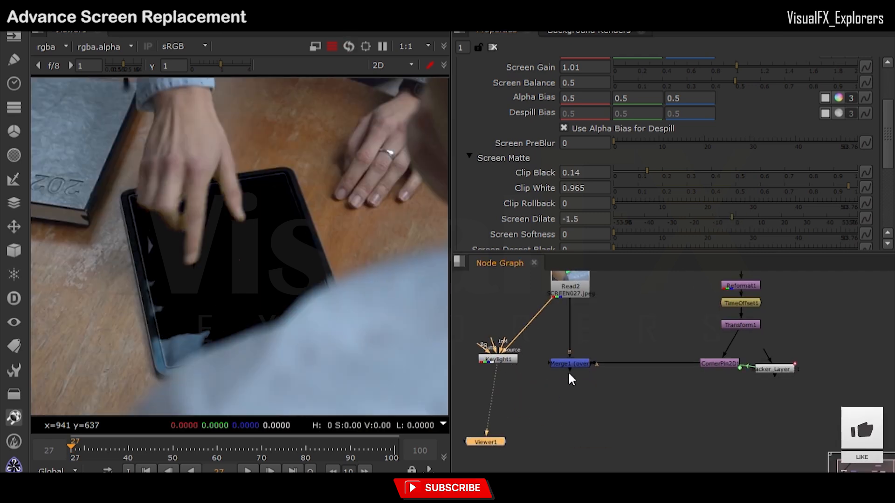
- Connect Keylight1 to Merge1's A input in place of Read2 and view the merged result
left_click_drag(567, 368, 569, 390)
left_click_drag(630, 383, 571, 307)
key("1")
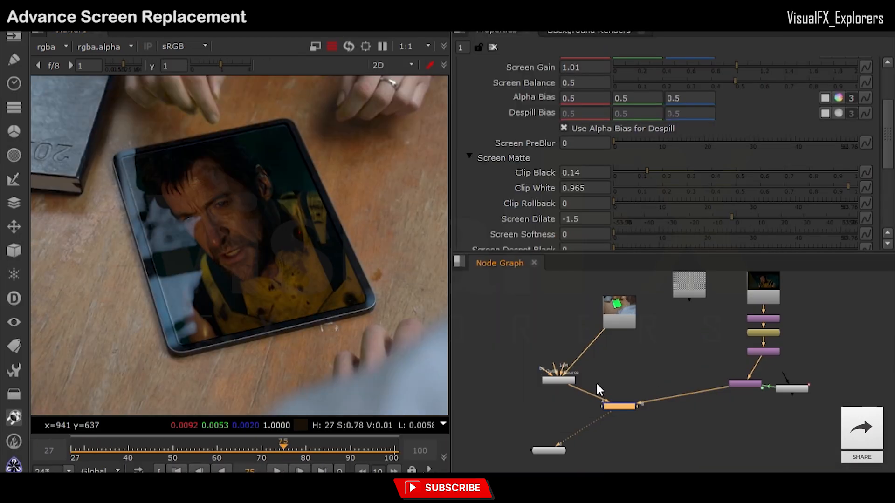
- Add a DespillMadness node fed by Read2 for green screen and compare its output with the original plate
scroll(606, 379, "up", 2)
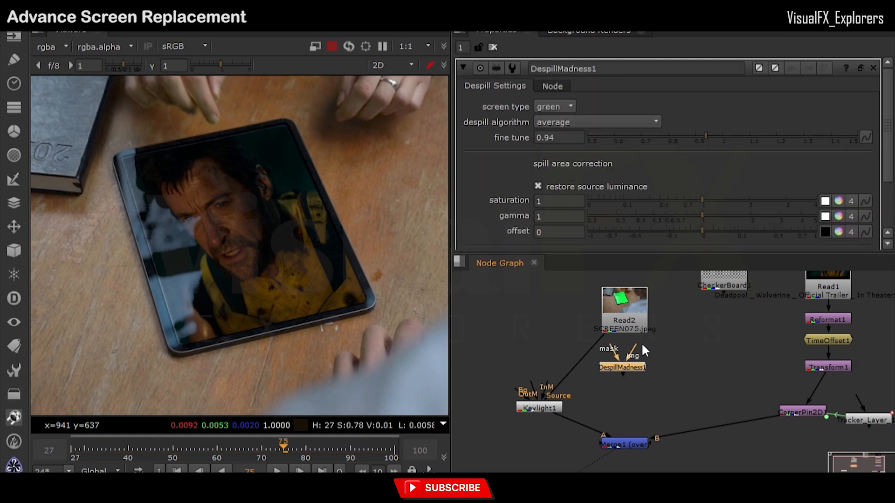
left_click_drag(634, 374, 646, 374)
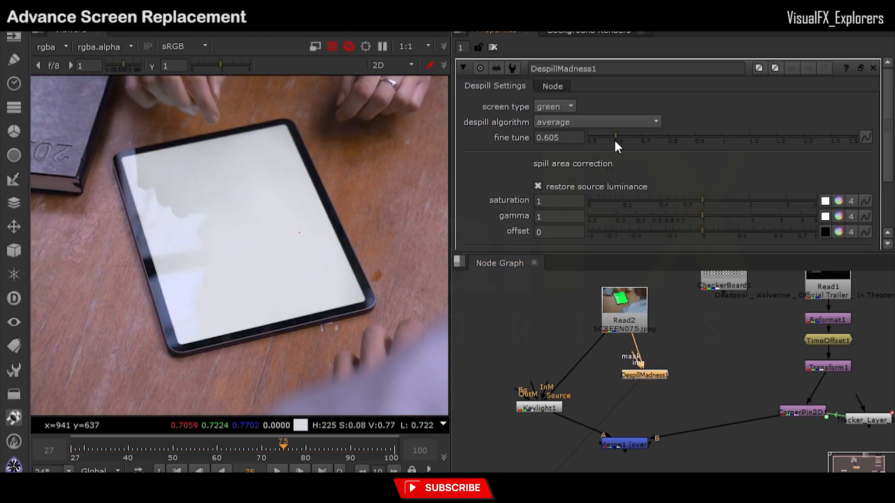
left_click(637, 310)
key("1")
left_click(649, 373)
key("1")
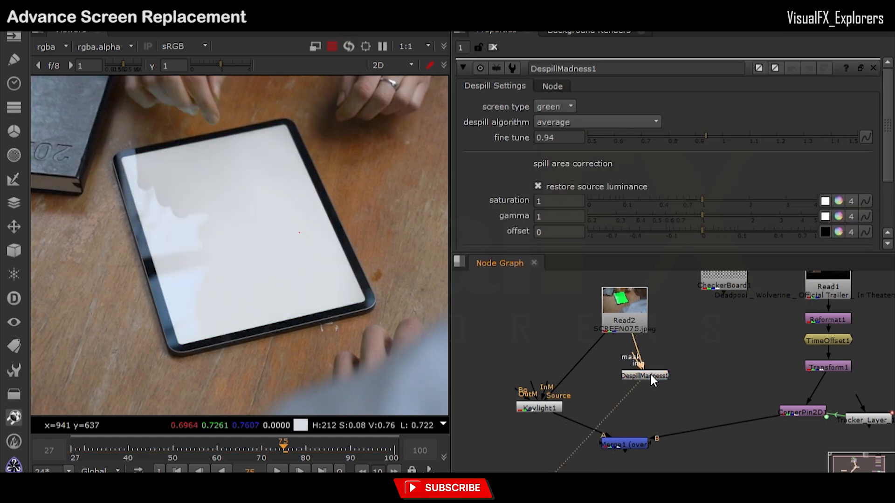
- Move DespillMadness1 beside Keylight1, merge it over Merge1 with a new Merge node below, and view the result
left_click_drag(650, 378, 498, 385)
middle_click_drag(596, 466, 634, 396)
left_click(646, 376, "shift")
key("m")
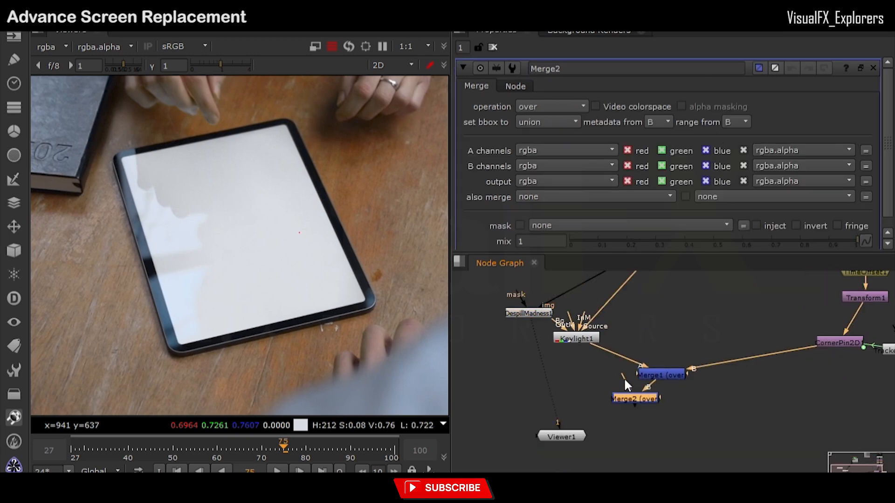
left_click_drag(639, 400, 664, 426)
key("1")
- Set Merge2's mix to 0.01 and scrub through the shot to check the screen reflections
left_click_drag(717, 242, 572, 234)
scroll(250, 303, "down", 2)
left_click_drag(247, 444, 318, 448)
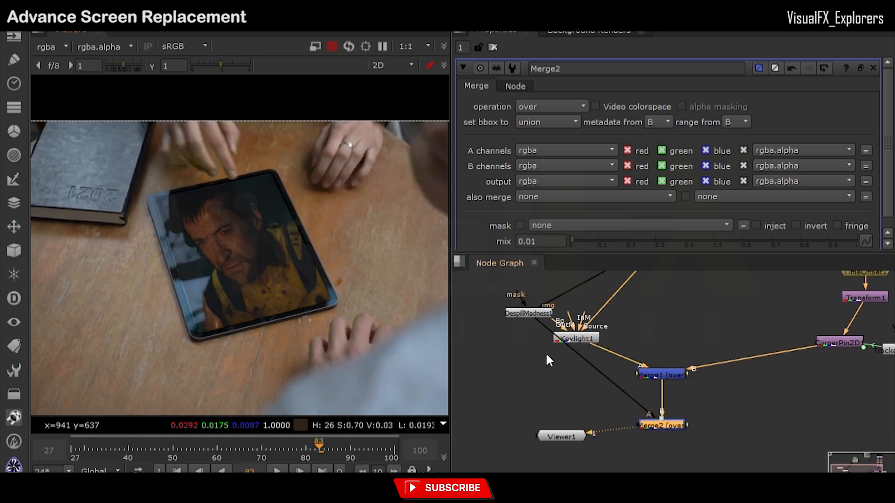
left_click_drag(382, 449, 393, 449)
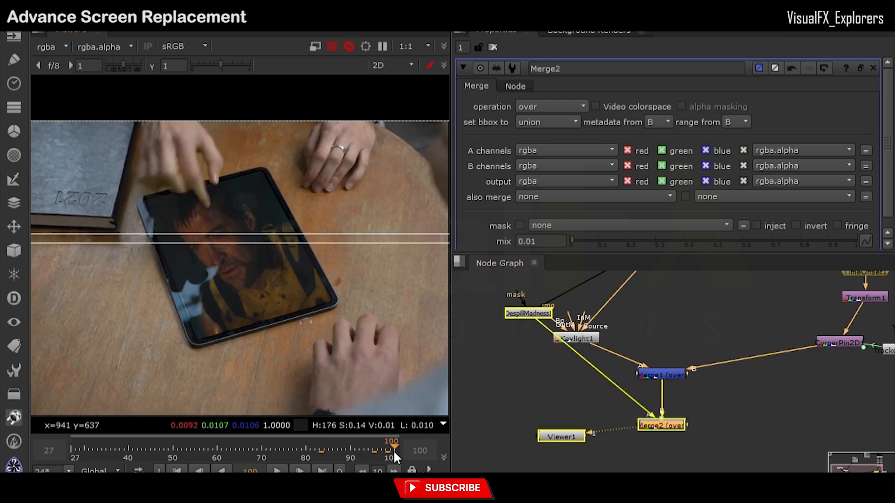
left_click_drag(578, 239, 573, 227)
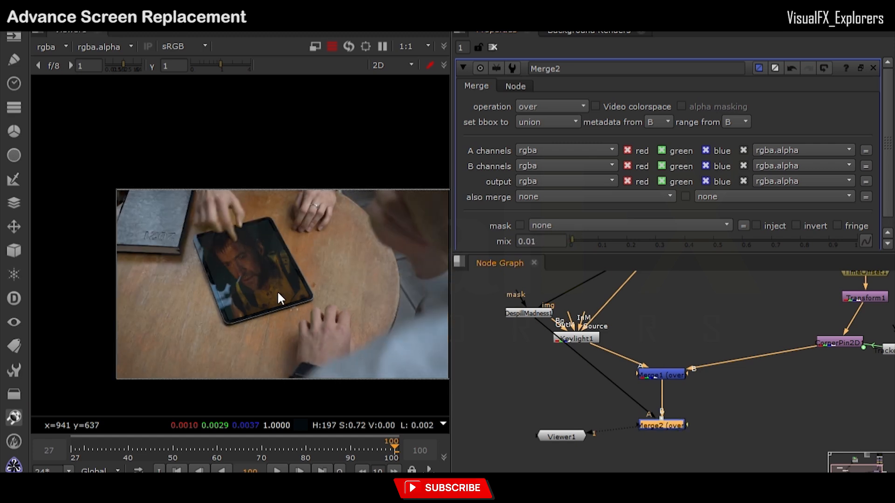
left_click(243, 451)
left_click_drag(242, 451, 197, 445)
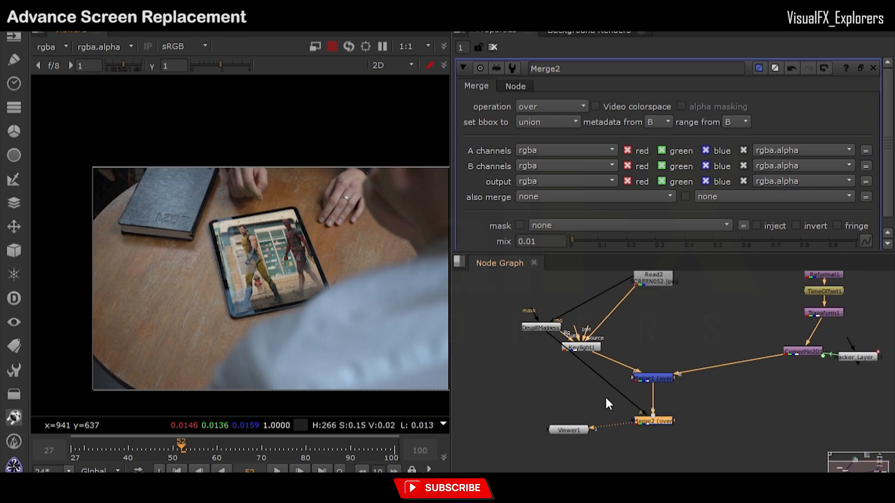
- Insert a KillOutline node between Keylight1 and Merge1, keeping erode size 5 and expand size 5
scroll(261, 273, "up", 3)
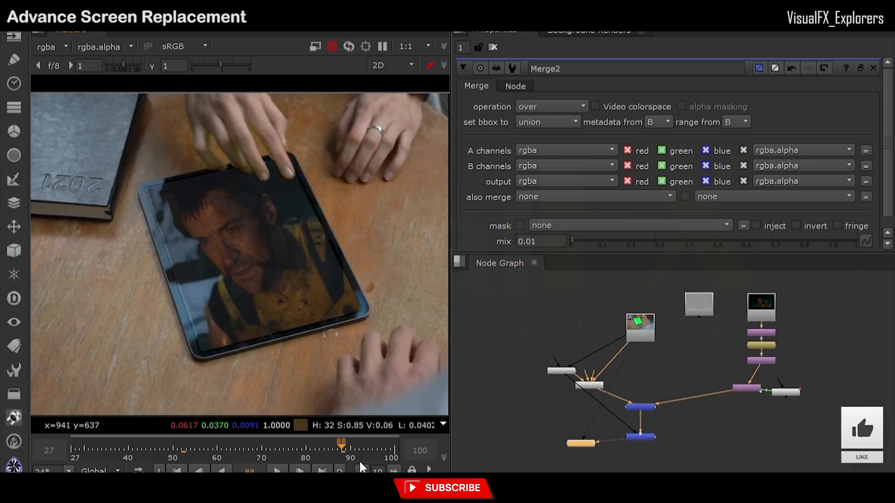
left_click(385, 448)
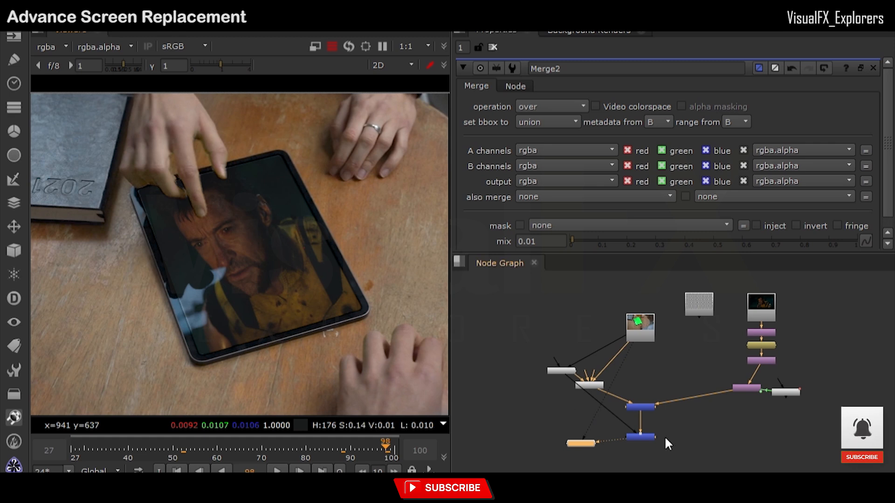
scroll(656, 388, "up", 3)
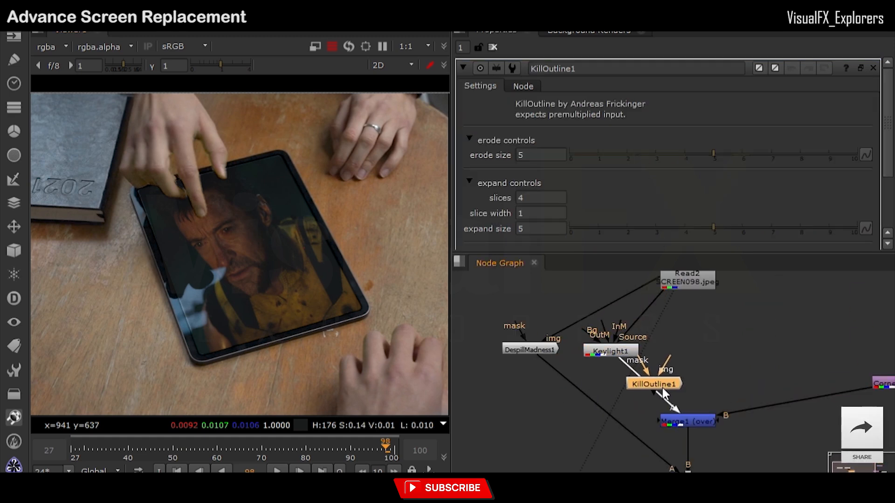
left_click_drag(663, 391, 654, 392)
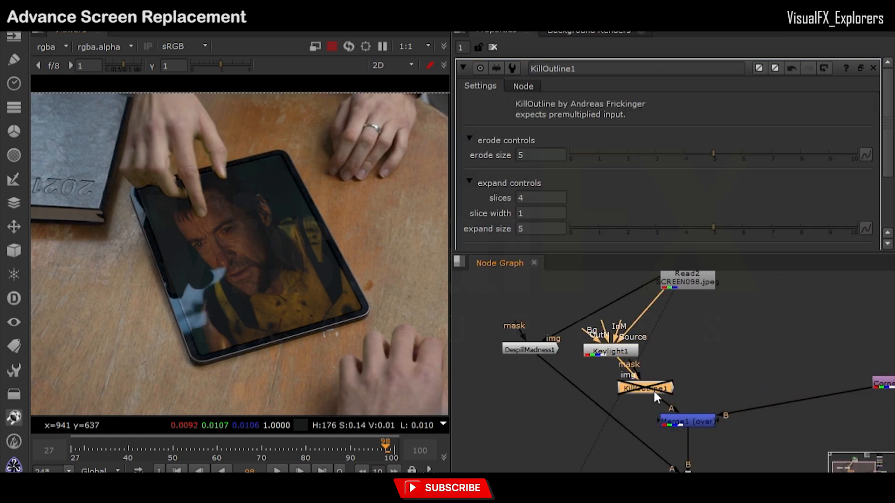
- Toggle KillOutline1 off and on at several frames and scrub through the shot to compare the keyed edges
left_click(240, 448)
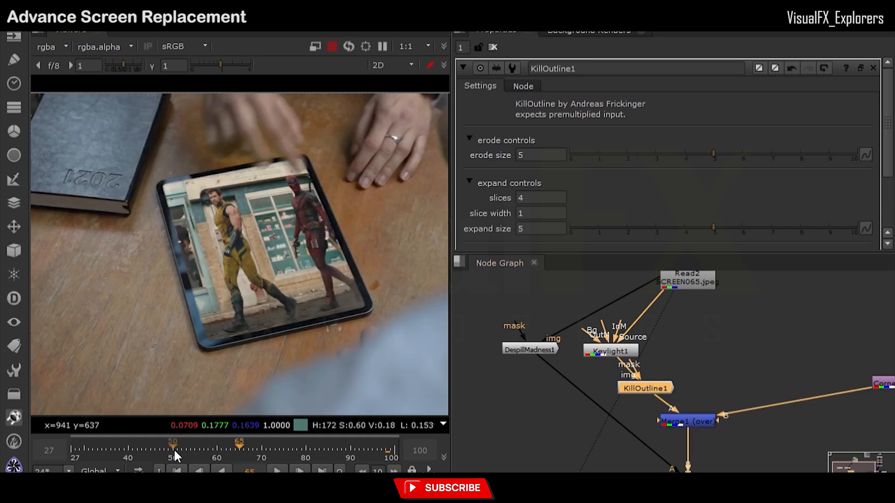
left_click(110, 448)
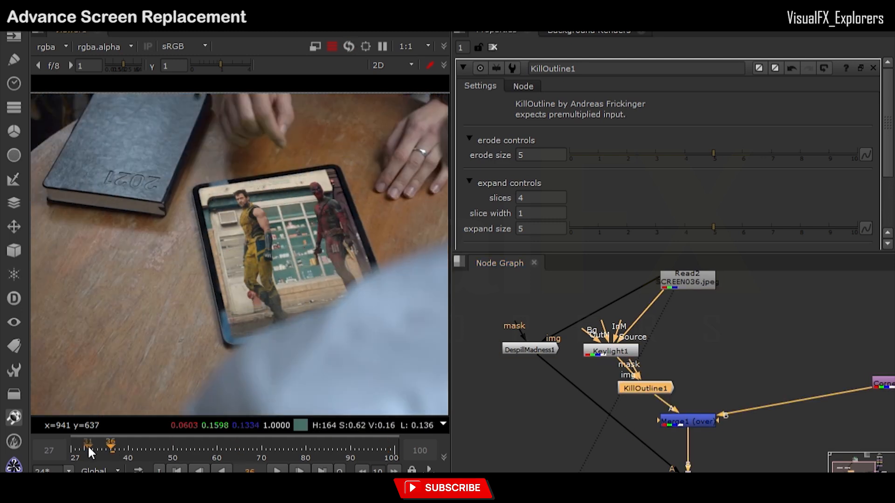
key("d")
left_click(337, 448)
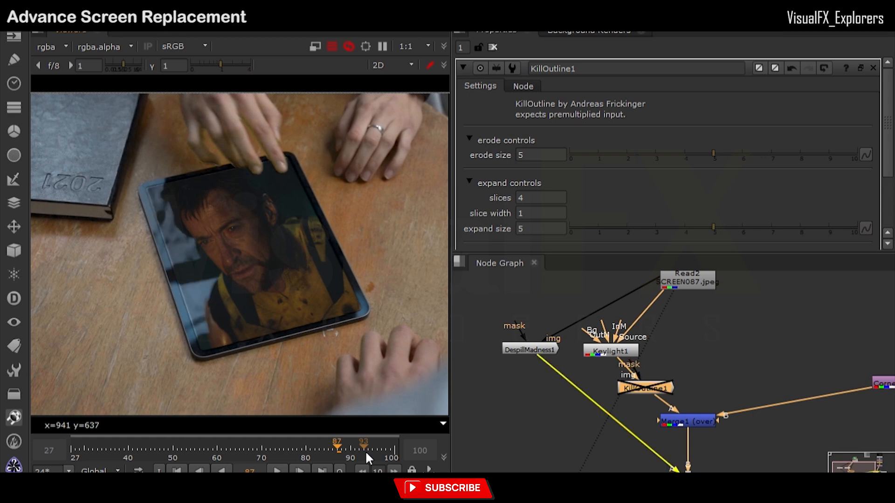
key("d")
key("d")
key("d")
key("d")
key("d")
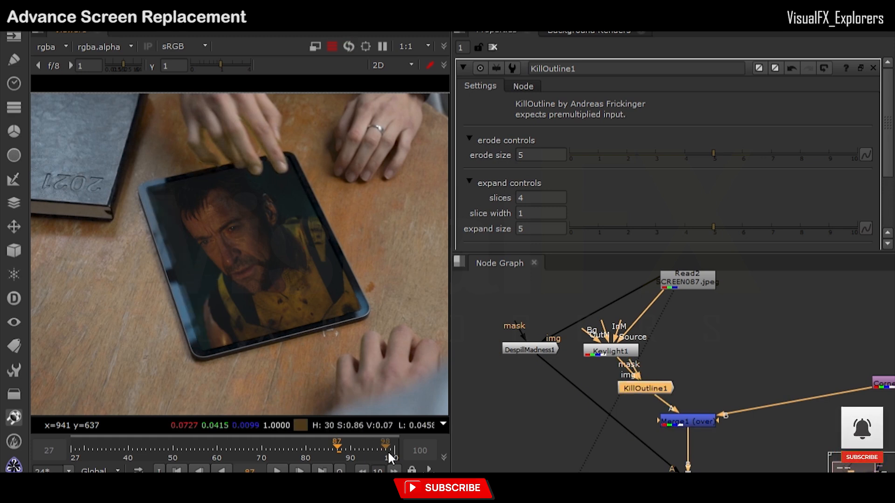
key("d")
left_click(226, 449)
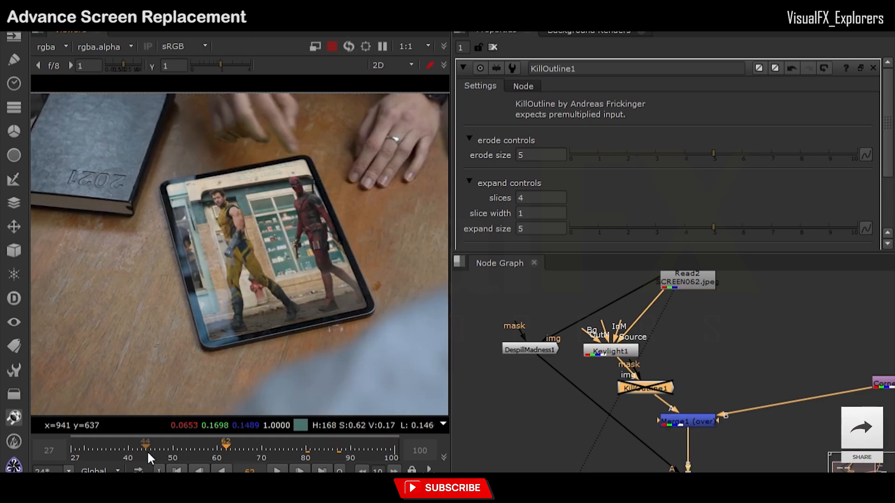
left_click(73, 451)
left_click(252, 448)
left_click_drag(254, 449, 396, 445)
scroll(353, 306, "down", 2)
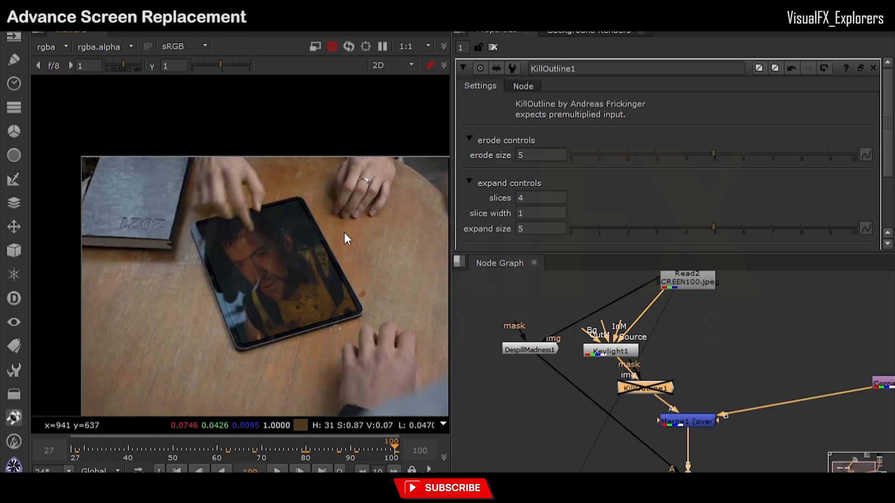
scroll(345, 239, "down", 3)
key("space")
scroll(497, 297, "up", 2)
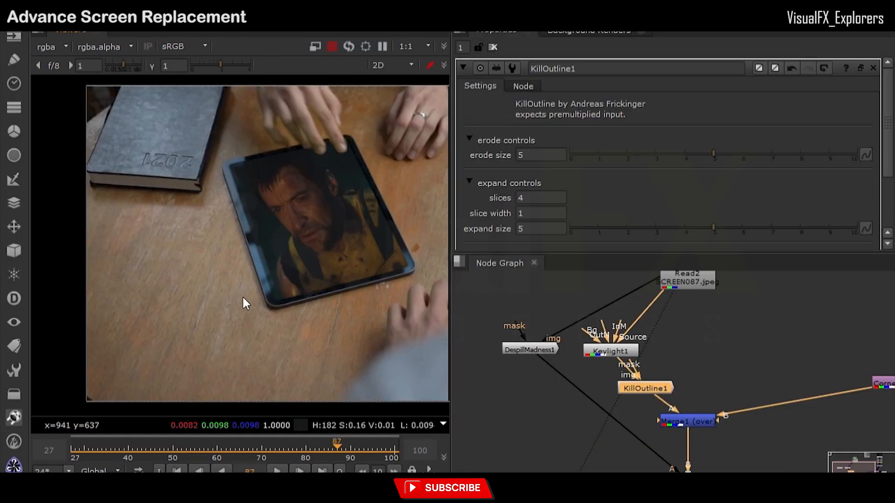
- Add a dot on the link from DespillMadness1 to Merge2 and straighten the connection beneath DespillMadness1
scroll(598, 398, "down", 2)
left_click_drag(553, 364, 491, 411, "ctrl")
left_click(494, 317)
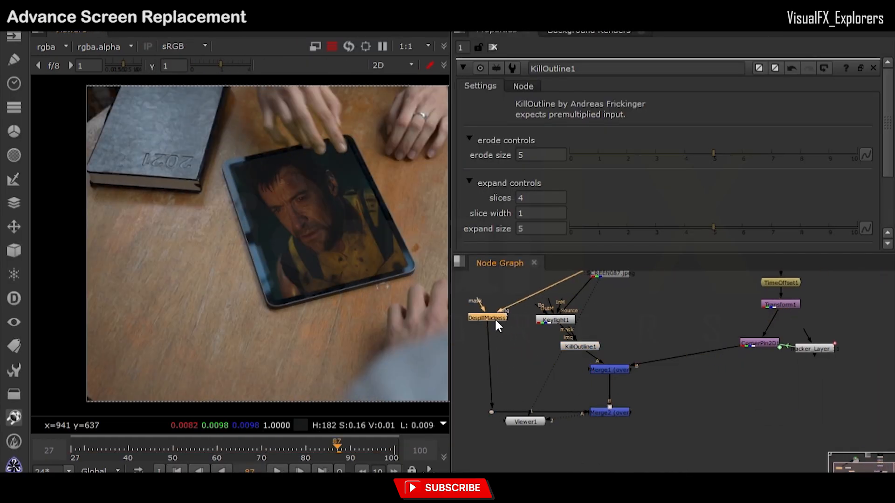
scroll(424, 322, "up", 5)
scroll(424, 323, "down", 5)
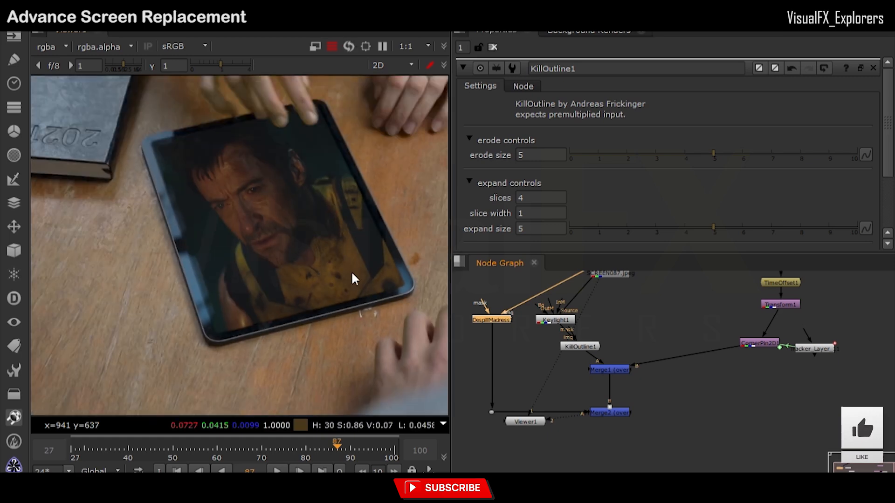
- Insert an EdgeBlur node of size 3 between Keylight1 and KillOutline1
scroll(383, 298, "up", 2)
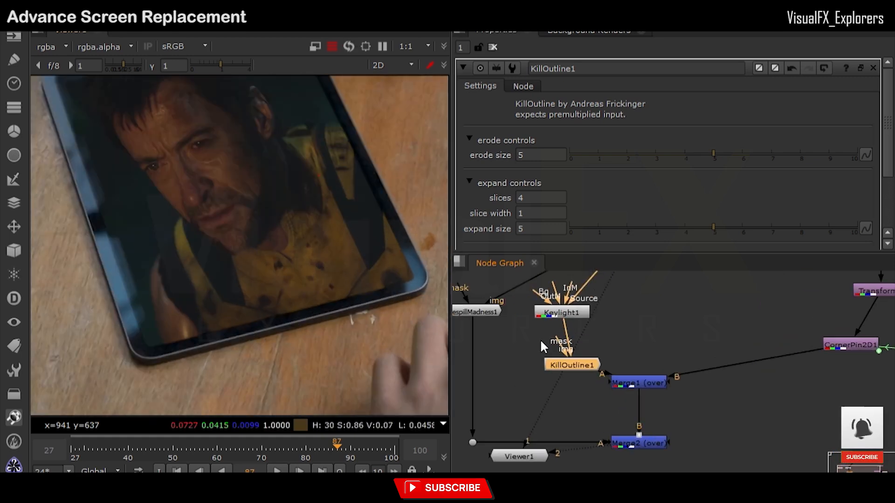
scroll(534, 317, "up", 3)
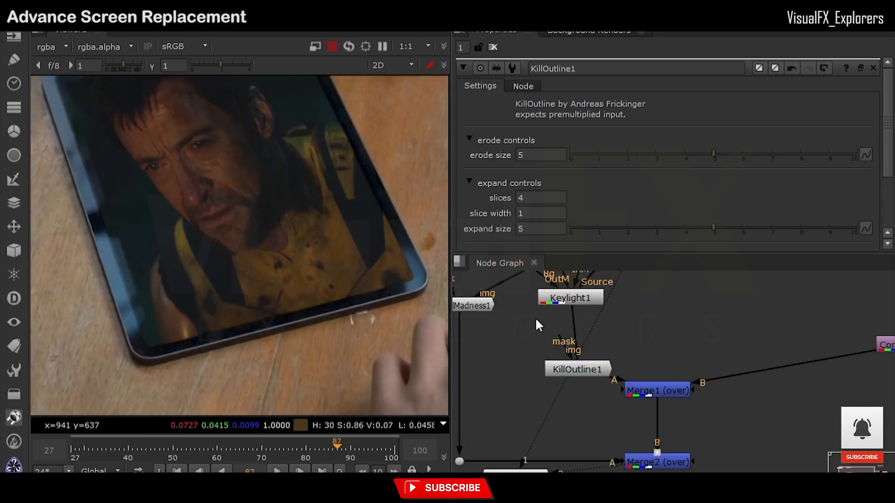
double_click(577, 331)
left_click_drag(571, 324, 586, 321)
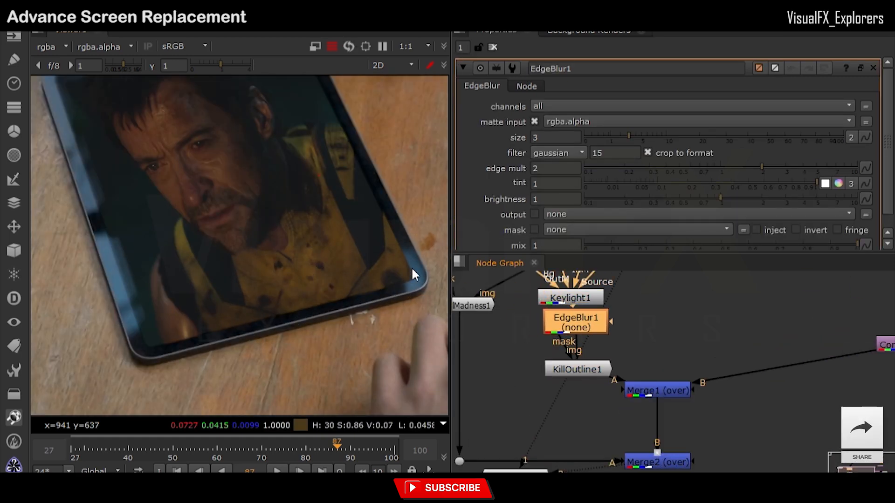
- Toggle EdgeBlur1 off and on at frame 87 while inspecting the tablet's corners and edges up close
scroll(412, 275, "up", 4)
scroll(421, 290, "up", 3)
key("d")
key("d")
scroll(383, 244, "down", 8)
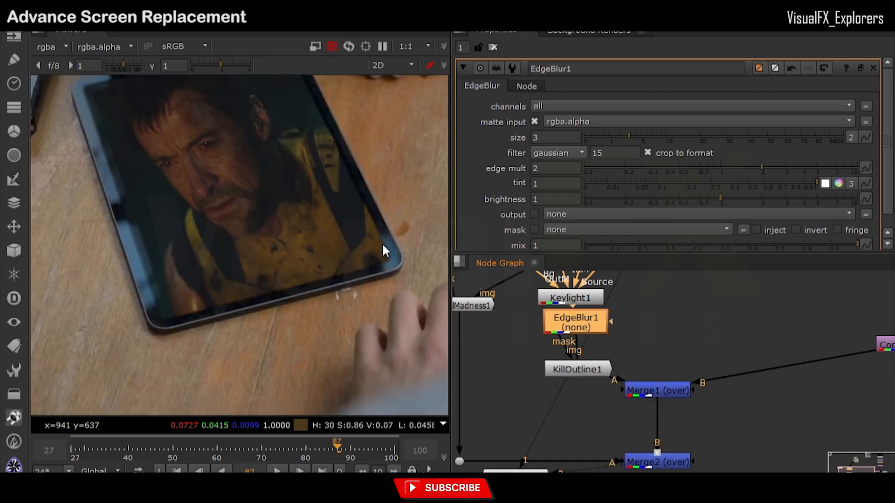
middle_click_drag(228, 83, 273, 269)
scroll(273, 268, "up", 3)
key("d")
key("d")
scroll(273, 269, "down", 3)
middle_click_drag(121, 298, 172, 217)
scroll(172, 217, "up", 3)
key("d")
key("d")
scroll(172, 217, "down", 3)
middle_click_drag(238, 401, 234, 322)
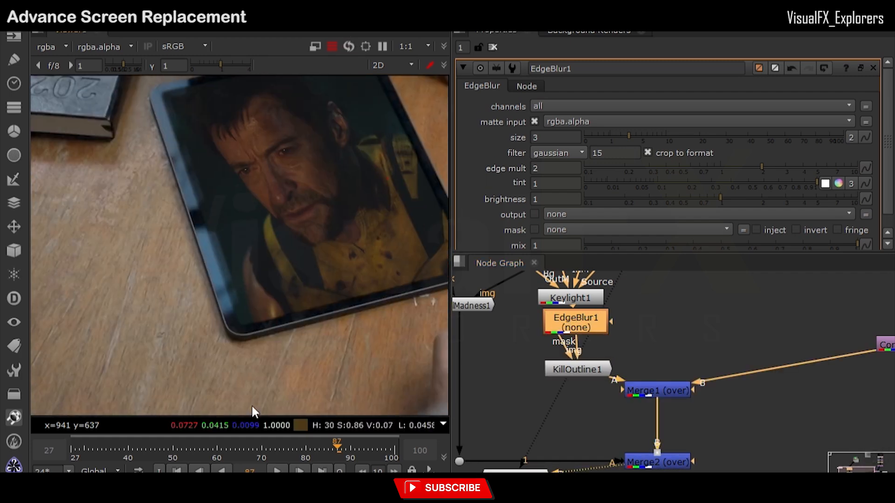
- Compare the composite with EdgeBlur1 off and on at frame 55, and check the tablet's edges at other frames
left_click(194, 447)
middle_click_drag(285, 301, 176, 350)
key("d")
key("d")
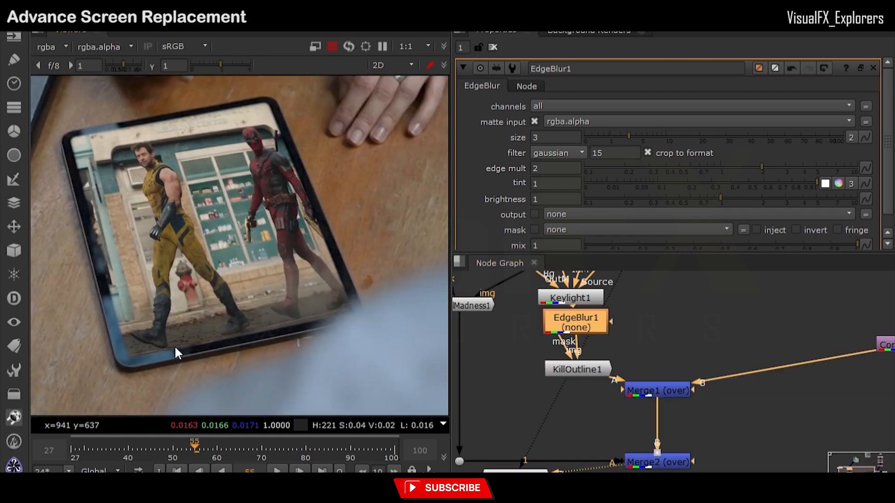
left_click(111, 448)
left_click(93, 450)
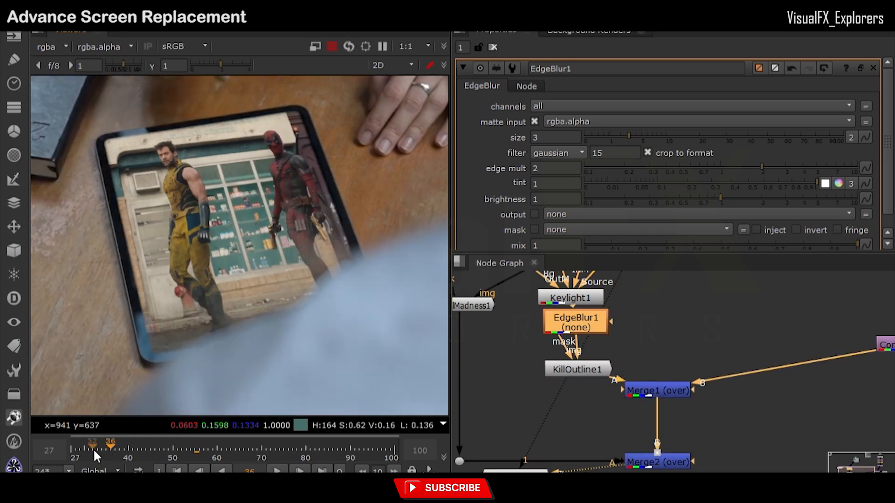
left_click(394, 452)
- Reopen Keylight1's Screen Matte settings and try Screen Softness 1.6 with Screen Dilate -3
middle_click_drag(572, 318, 581, 363)
double_click(581, 342)
left_click_drag(886, 109, 887, 171)
mouse_move(732, 132)
left_mouse_down()
mouse_move(716, 132)
mouse_move(743, 132)
mouse_move(725, 134)
left_mouse_up()
left_click_drag(591, 345, 595, 342)
left_click(584, 365)
key("d")
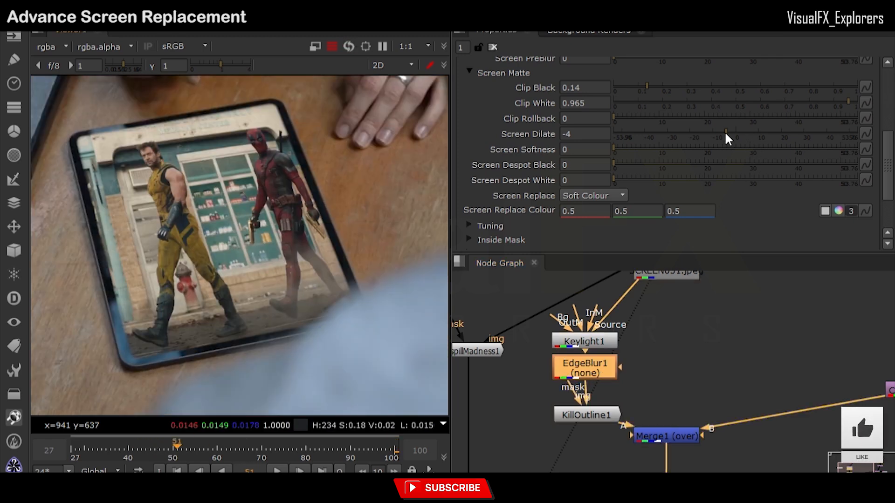
left_click_drag(725, 134, 736, 135)
mouse_move(619, 149)
left_mouse_down()
mouse_move(631, 149)
mouse_move(620, 149)
left_mouse_up()
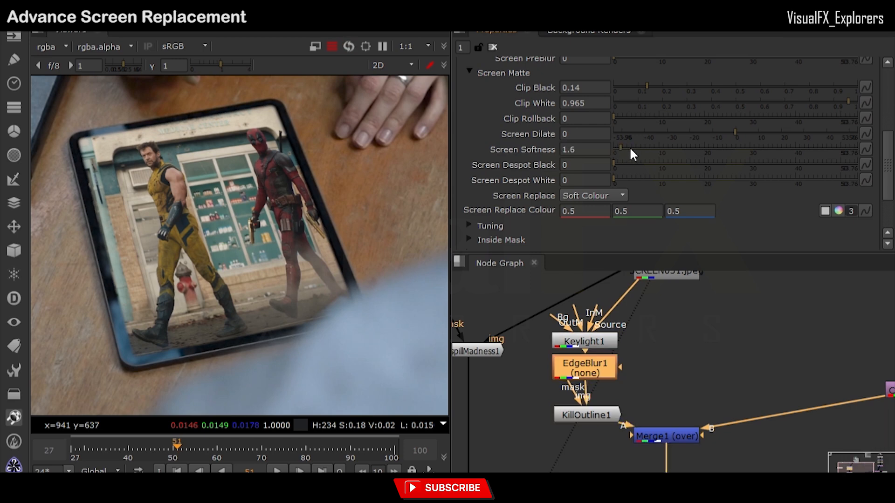
left_click_drag(729, 134, 727, 134)
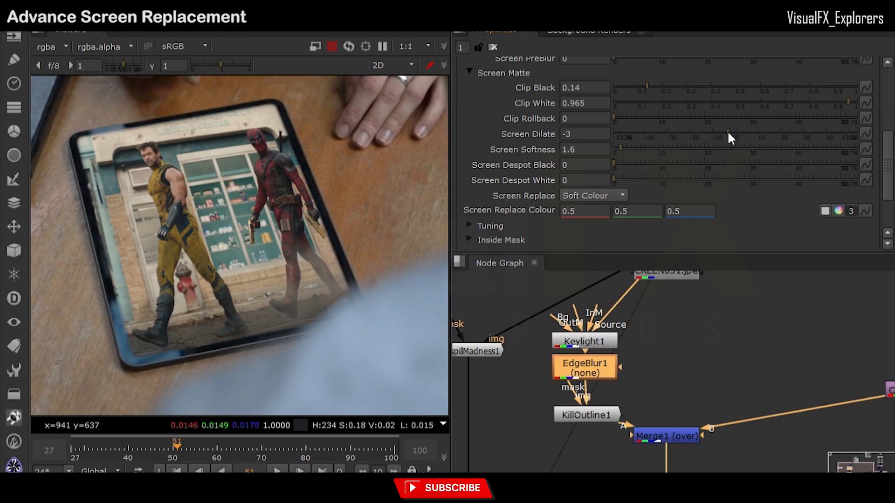
- Compare the Read2 plate with the Merge2 composite close up and sample pixels along the tablet's right edge
scroll(676, 300, "down", 4)
left_click(676, 296)
key("2")
left_click(668, 412)
key("1")
scroll(305, 193, "up", 4)
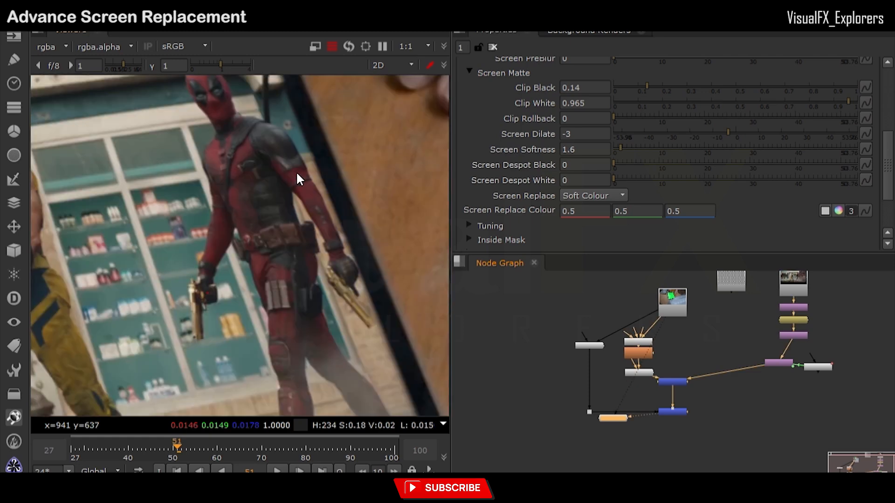
scroll(314, 201, "up", 5)
key("2")
left_click_drag(324, 208, 340, 211, "ctrl+shift")
key("1")
- Set Keylight1's Screen Dilate to 3.5 and Screen Softness to 5
mouse_move(725, 134)
left_mouse_down()
mouse_move(711, 135)
mouse_move(752, 133)
mouse_move(741, 134)
left_mouse_up()
left_click(634, 147)
left_click(637, 146)
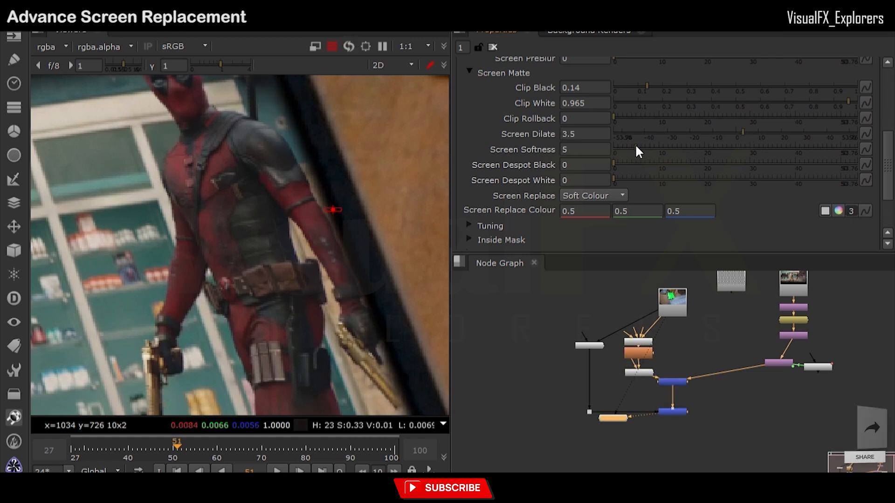
- Compare the composite with KillOutline1 on and off, leave the node disabled, and view the original Read2 plate
left_click_drag(889, 172, 889, 199)
scroll(653, 371, "up", 5)
left_click(625, 371)
key("d")
scroll(281, 232, "down", 5)
key("d")
key("d")
scroll(658, 393, "down", 5)
left_click(674, 323)
key("1")
scroll(664, 395, "up", 4)
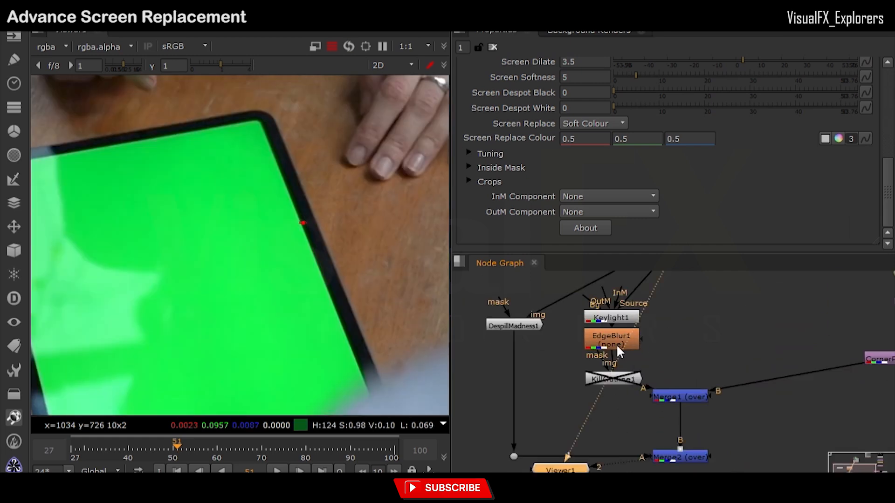
- View the DespillMadness1 output and compare it with the EdgeBlur1 output
left_click(521, 325)
key("1")
left_click(604, 342)
key("1")
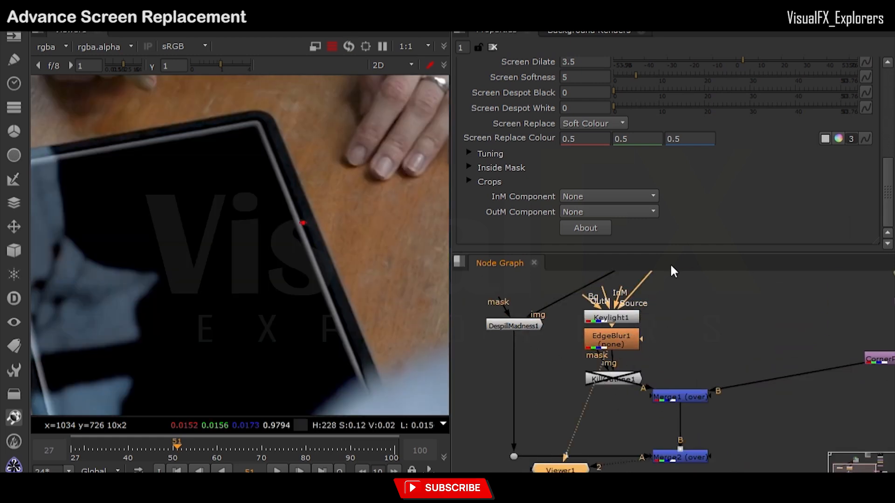
- Set Keylight1's Clip White to 0.79 and try Clip Black 0.27 with Screen Dilate -4
scroll(763, 228, "up", 4)
left_click(798, 199)
left_click(678, 181)
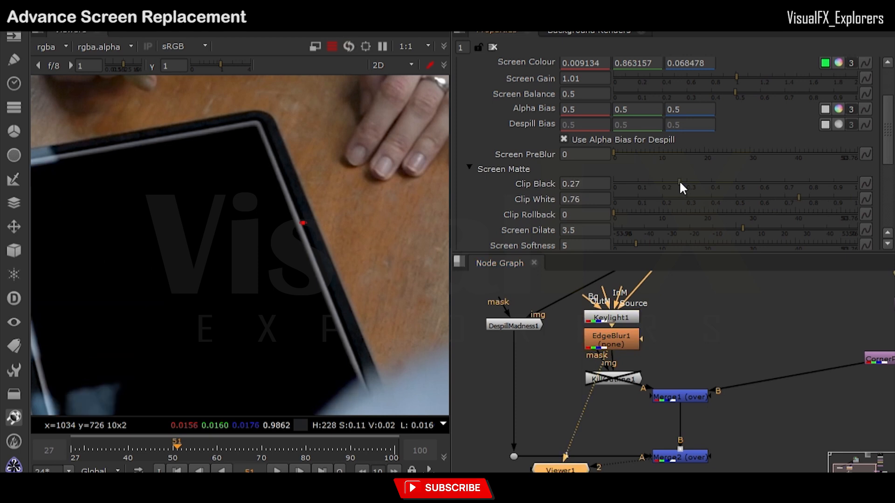
left_click(815, 198)
mouse_move(814, 199)
left_mouse_down()
mouse_move(725, 199)
mouse_move(806, 208)
left_mouse_up()
left_click_drag(742, 229, 723, 227)
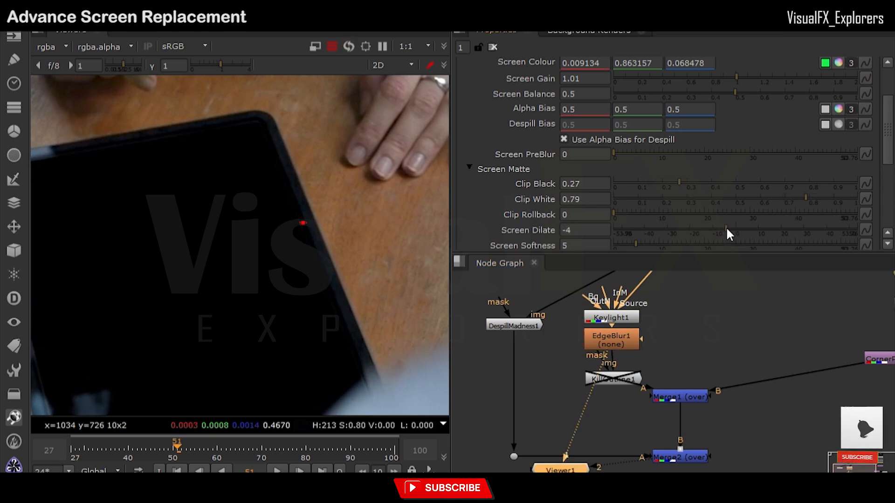
- View the full composite and set Keylight1's Screen Softness and Screen Dilate to 0
scroll(686, 357, "down", 4)
middle_click_drag(214, 284, 268, 256)
left_click(616, 244)
left_click_drag(721, 229, 732, 231)
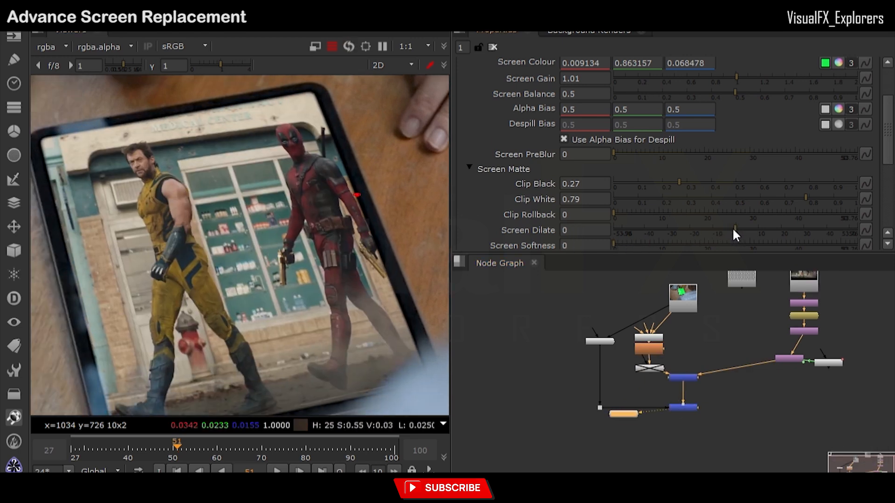
- Check the composite near the end of the shot and set Keylight1's Screen Dilate to -1.5 and Clip Black to 0.185
left_click(289, 448)
left_click_drag(290, 452, 394, 451)
mouse_move(738, 225)
left_mouse_down()
mouse_move(729, 226)
mouse_move(750, 225)
mouse_move(717, 224)
mouse_move(729, 229)
left_mouse_up()
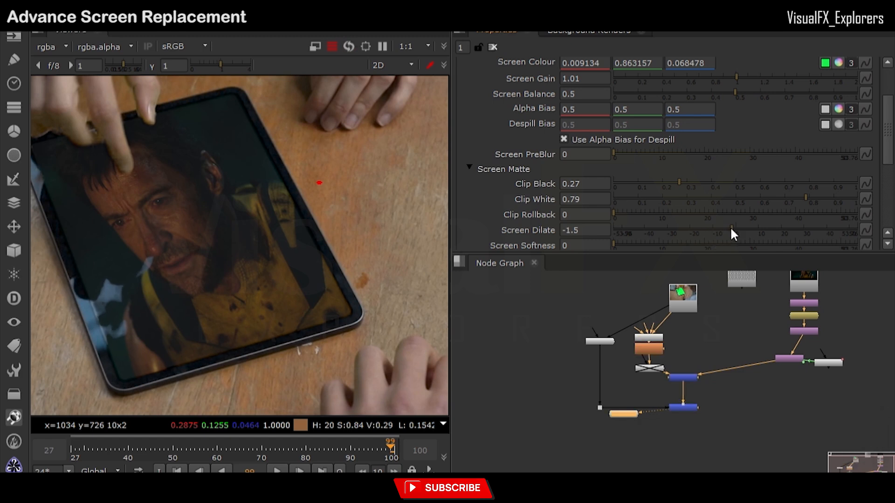
left_click_drag(678, 181, 658, 183)
left_click_drag(887, 143, 885, 208)
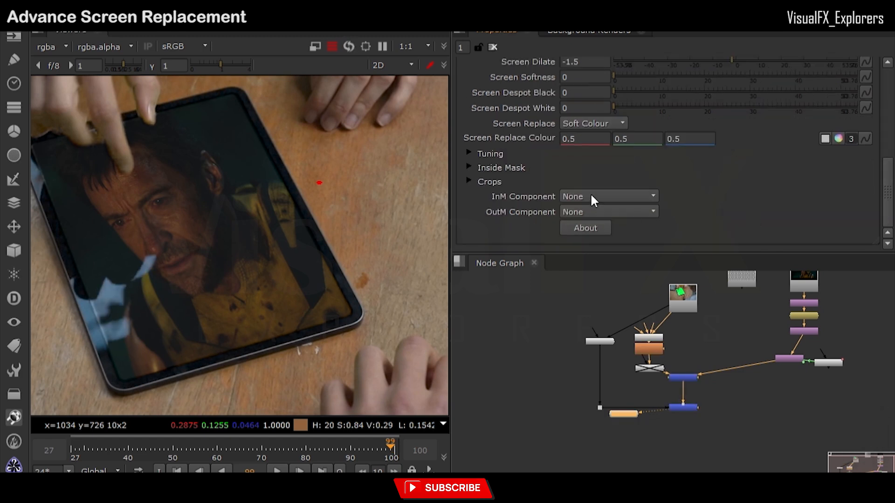
- Set Keylight1's Screen Replace to Source and inspect the tablet's edge close up
scroll(591, 193, "up", 1)
left_click(576, 165)
left_click(591, 150)
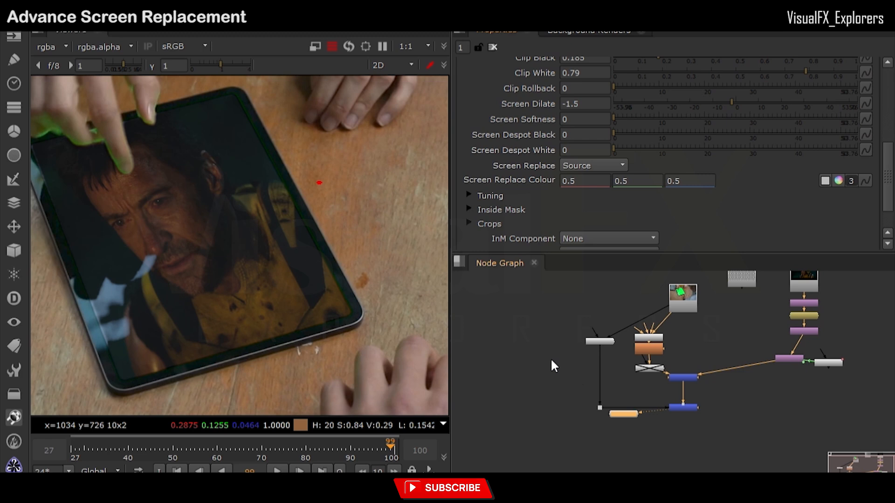
scroll(692, 359, "up", 2)
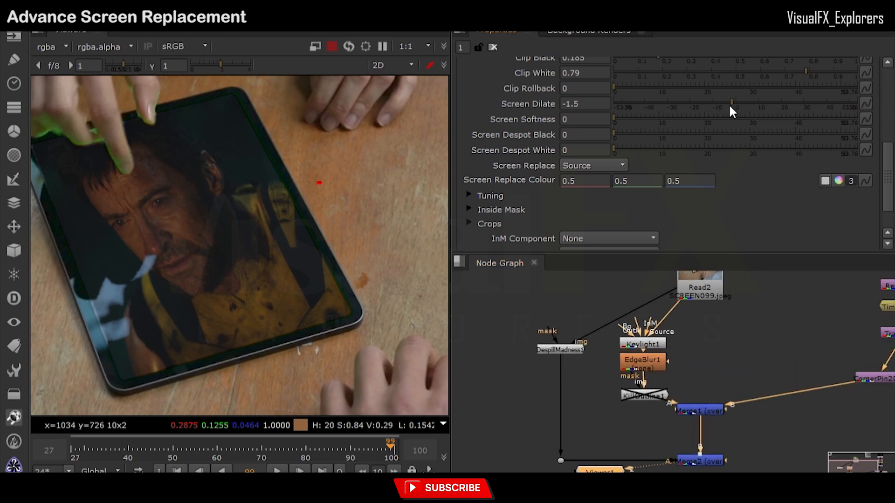
left_click_drag(733, 104, 731, 101)
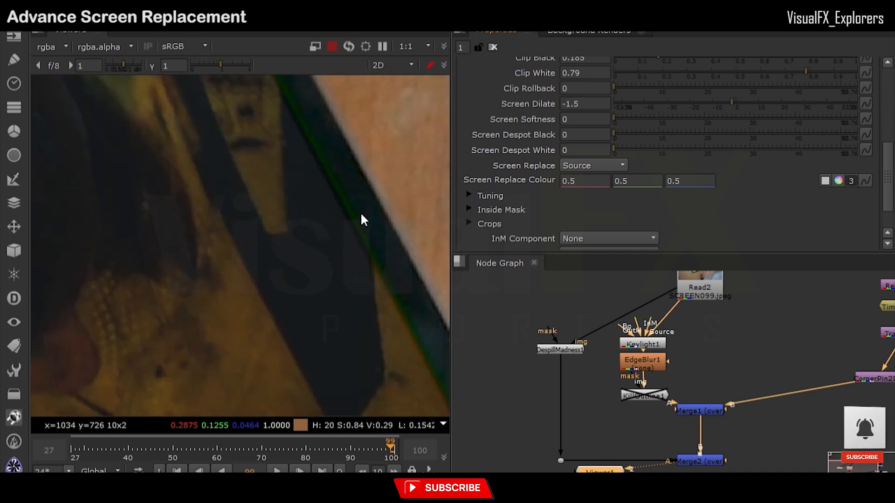
scroll(692, 412, "down", 1)
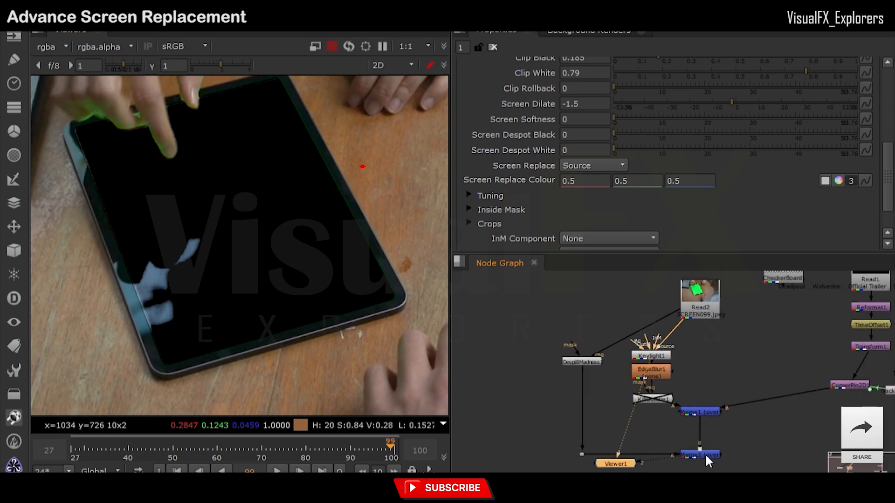
- Add a Copy node that puts EdgeBlur1's alpha on the Read2 plate, followed by a Premult node
left_click(705, 455)
key("1")
middle_click_drag(729, 369, 696, 341)
key("k")
left_click_drag(700, 340, 722, 333)
middle_click_drag(689, 285, 681, 330)
left_click_drag(668, 324, 662, 281)
left_click_drag(700, 358, 611, 384)
left_click_drag(723, 356, 653, 284)
left_click_drag(710, 376, 691, 343)
left_click(688, 384)
key("Return")
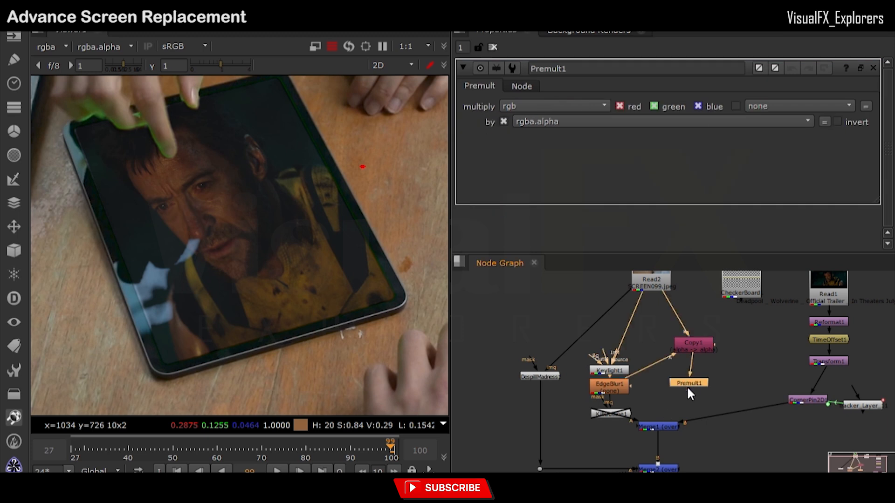
- Duplicate DespillMadness1 and insert the copy between Read2 and Copy1
key("1")
left_click_drag(692, 344, 692, 350)
left_click(548, 378)
key("ctrl+c")
left_click(579, 362)
key("ctrl+v")
left_click_drag(597, 354, 676, 319)
- Connect Premult1 to Merge1's A input in place of the KillOutline1 branch and view the Merge2 composite
left_click(683, 387)
key("1")
left_click(658, 470)
key("1")
left_click_drag(637, 469, 595, 453)
left_click_drag(659, 426, 696, 387)
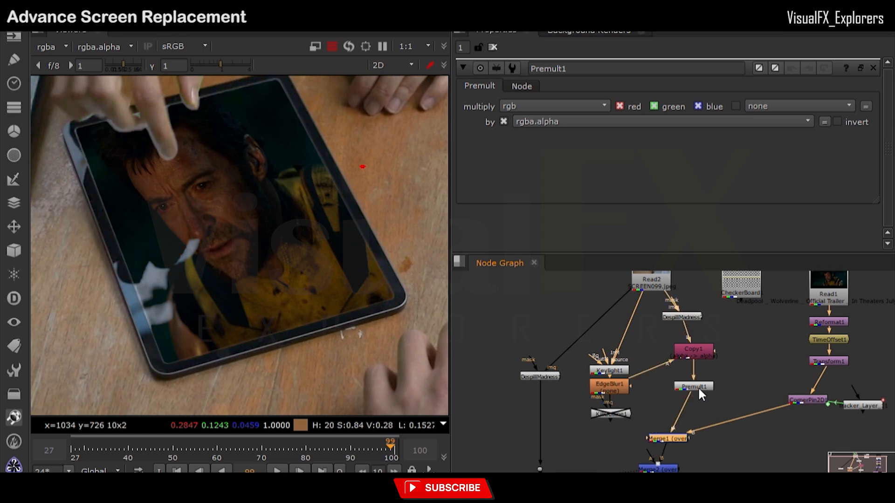
- Tidy the lower node graph, repositioning Viewer1, the dot and Merge2 and aligning the CornerPin2D node with Merge1
middle_click_drag(579, 472, 578, 407)
left_click_drag(578, 407, 586, 432)
left_click_drag(647, 386, 543, 402)
left_click_drag(643, 406, 648, 405)
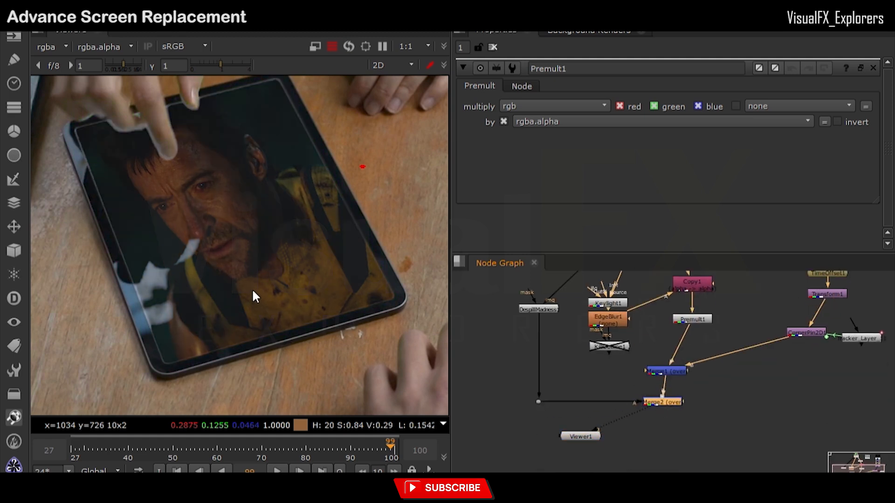
middle_click_drag(271, 285, 269, 297)
scroll(652, 326, "down", 1)
middle_click_drag(653, 325, 653, 399)
middle_click_drag(581, 391, 579, 308)
left_click_drag(777, 322, 800, 356)
middle_click_drag(699, 396, 702, 474)
- Move the DespillMadness1 and Keylight1 branches aside and straighten the Read2, despill, Copy1 and Premult1 column
left_click_drag(535, 307, 642, 474)
left_click_drag(492, 343, 633, 453)
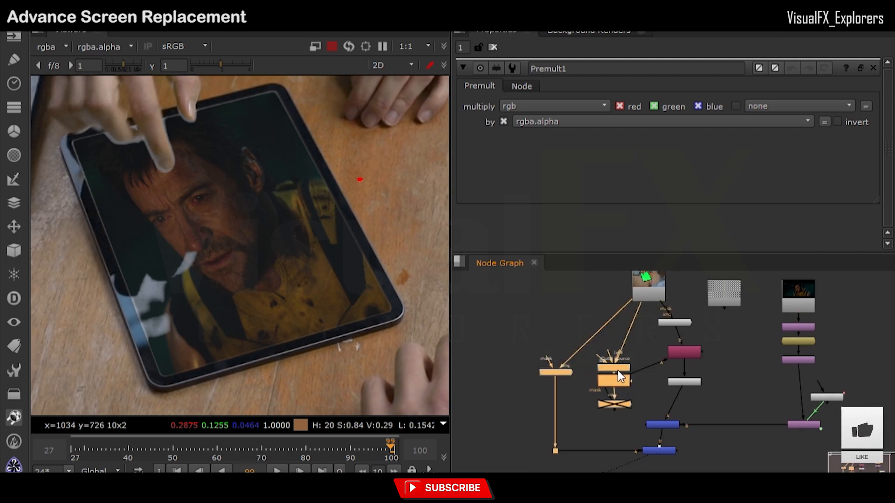
left_click_drag(618, 371, 525, 343)
middle_click_drag(569, 331, 570, 390)
left_click_drag(649, 354, 683, 296)
left_click_drag(685, 383, 727, 352)
left_click_drag(570, 345, 465, 272, "ctrl")
left_click_drag(597, 346, 541, 295, "ctrl")
left_click_drag(681, 288, 680, 275)
scroll(690, 366, "up", 3)
left_click_drag(689, 371, 689, 273)
scroll(680, 319, "down", 2)
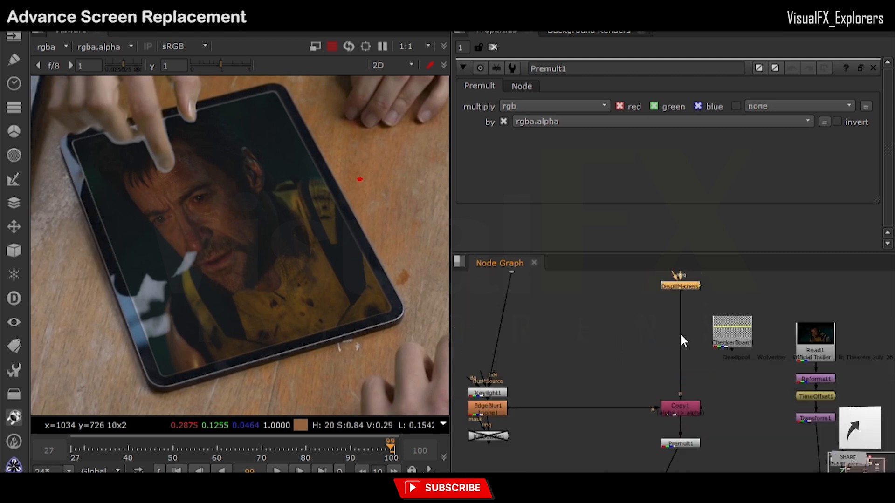
- Insert a Dilate node between the duplicated DespillMadness node and Copy1 and give it a negative size
middle_click_drag(689, 289, 672, 308)
scroll(298, 179, "up", 3)
scroll(295, 175, "down", 2)
middle_click_drag(623, 364, 599, 357)
left_click(591, 365)
key("e")
left_click_drag(596, 369, 642, 349)
left_click_drag(697, 122, 672, 121)
- Paste in an AlphaEdge node fed by the keyed alpha and connect it to Dilate1's mask input
left_click(551, 365)
key("ctrl+v")
left_click(540, 420, "ctrl")
left_click_drag(555, 368, 552, 341)
left_click_drag(659, 346, 556, 342)
left_click_drag(557, 342, 548, 345)
- Compare the composite with Dilate1 on and off and set its size to -2.8 while checking several frames
left_click(640, 345)
key("d")
key("d")
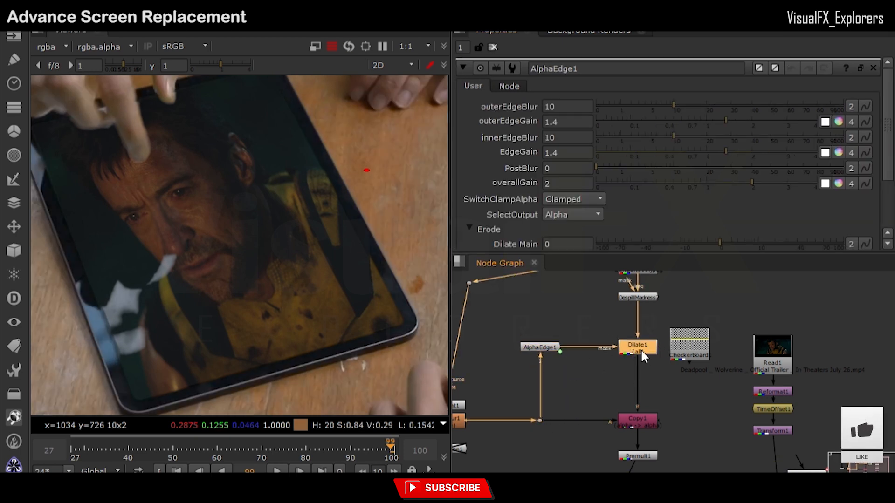
double_click(640, 348)
mouse_move(672, 120)
left_mouse_down()
mouse_move(686, 122)
mouse_move(676, 122)
left_mouse_up()
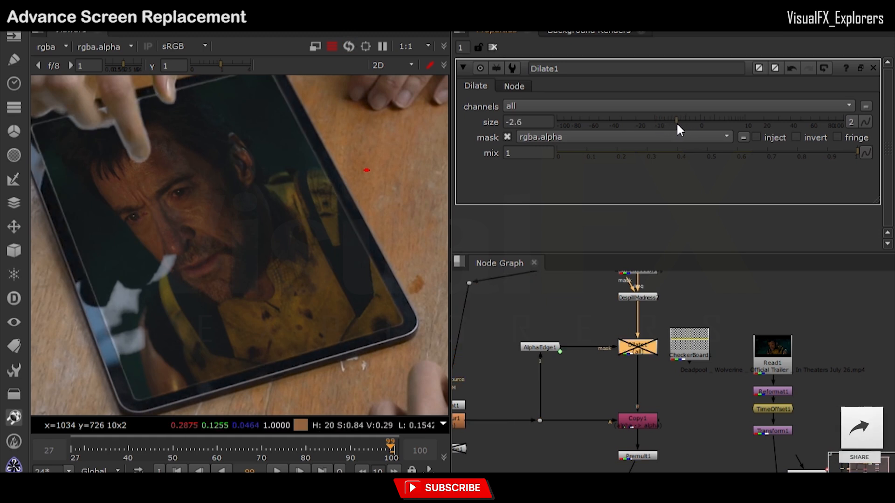
left_click_drag(194, 440, 280, 449)
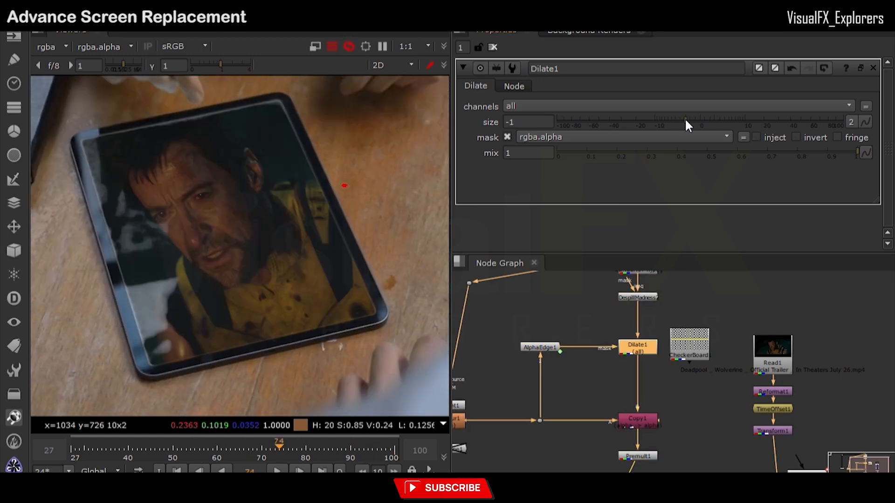
mouse_move(675, 119)
left_mouse_down()
mouse_move(639, 118)
mouse_move(680, 112)
left_mouse_up()
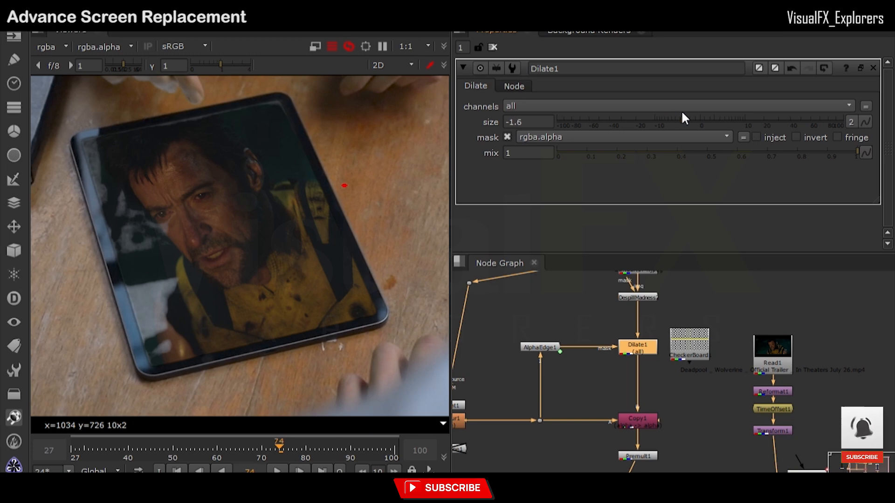
left_click(394, 451)
left_click_drag(394, 452, 121, 448)
left_click(393, 451)
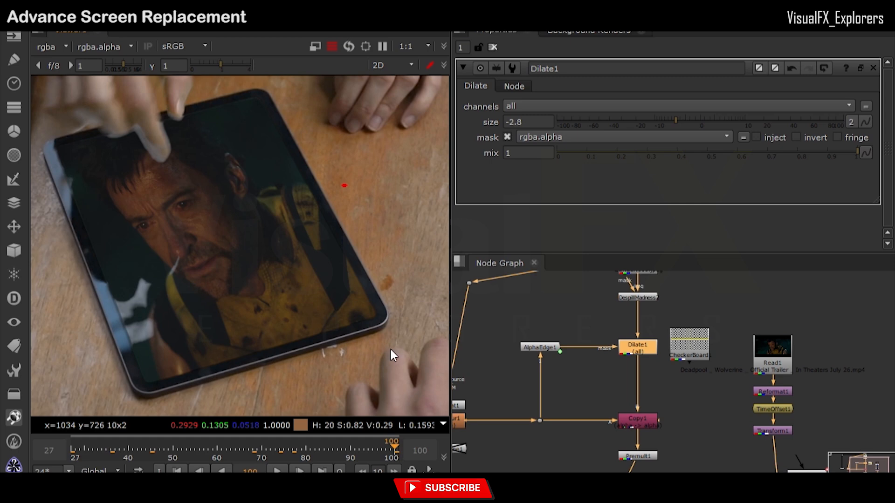
- Scrub through the composite to check the tablet's edges across the shot
left_click(280, 450)
left_click_drag(282, 449, 390, 450)
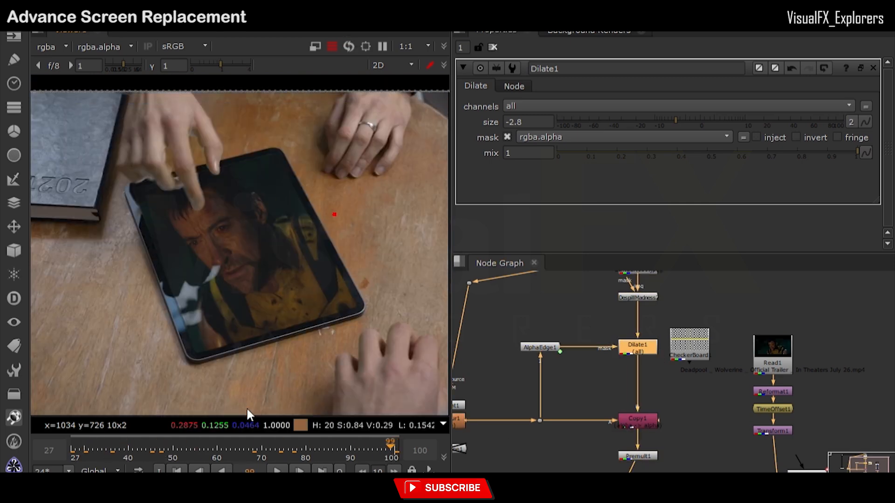
left_click_drag(177, 448, 392, 445)
scroll(608, 423, "down", 2)
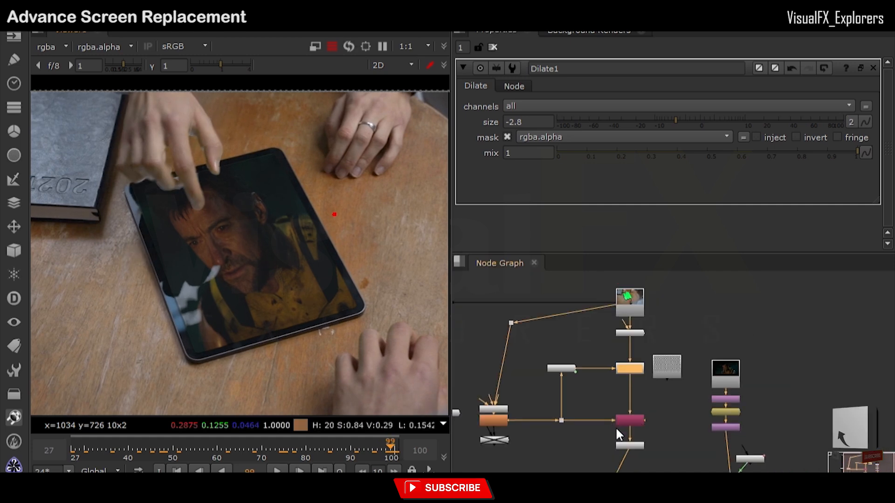
- Compare the composite with Merge2 on and off and set Merge2's mix to 0.005
middle_click_drag(615, 428, 548, 365)
scroll(550, 391, "up", 3)
left_click(538, 453)
left_click_drag(538, 453, 574, 465)
key("d")
key("d")
double_click(574, 465)
left_click(572, 240)
left_click_drag(571, 239, 570, 238)
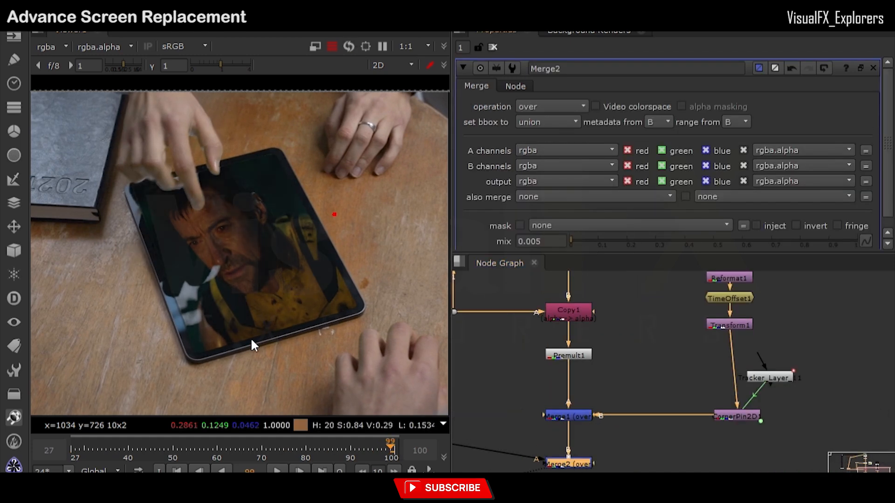
- Insert a KillOutline node between Premult1 and Merge1, leaving its default settings
key("d")
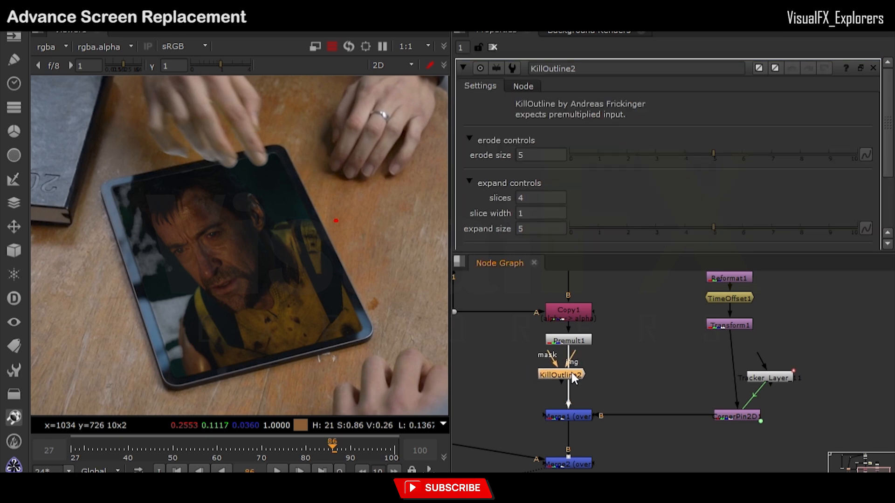
left_click_drag(572, 376, 568, 376)
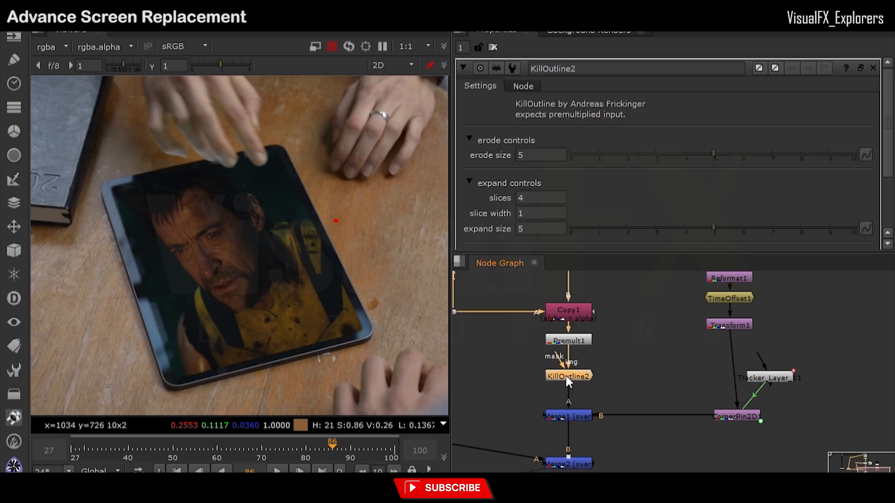
key("d")
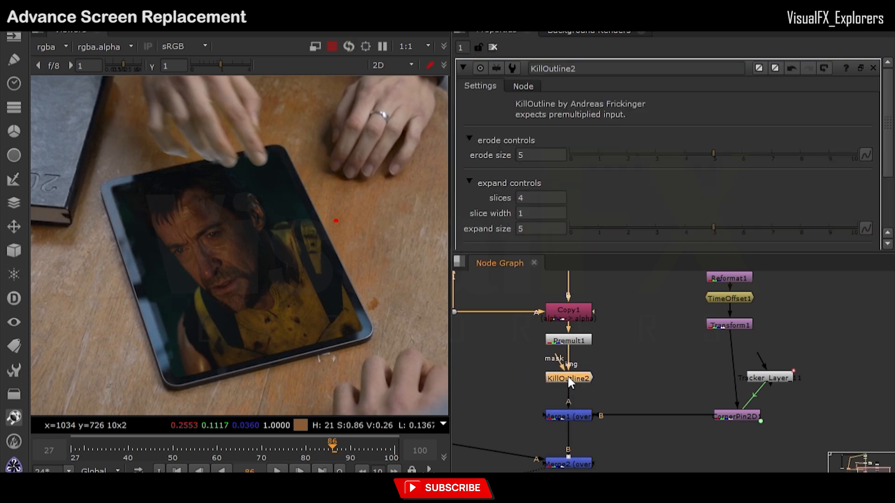
key("d")
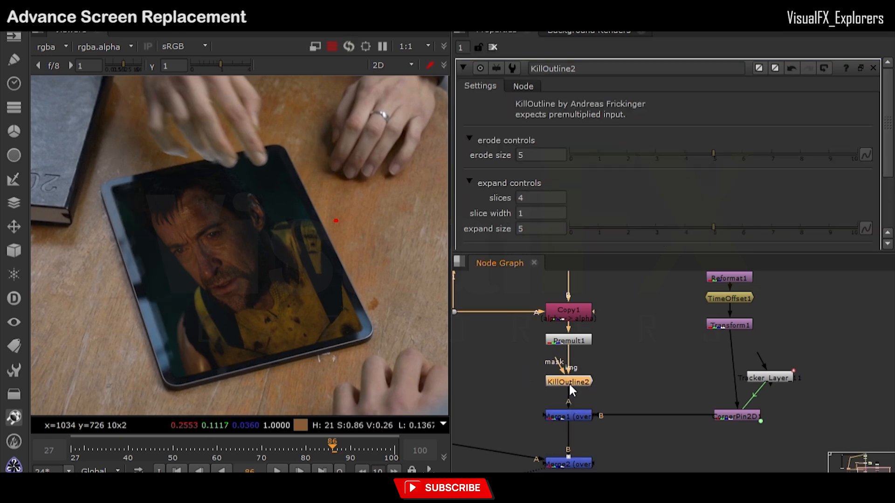
- Compare the composite with KillOutline2 on and off at several frames
left_click_drag(282, 451, 106, 449)
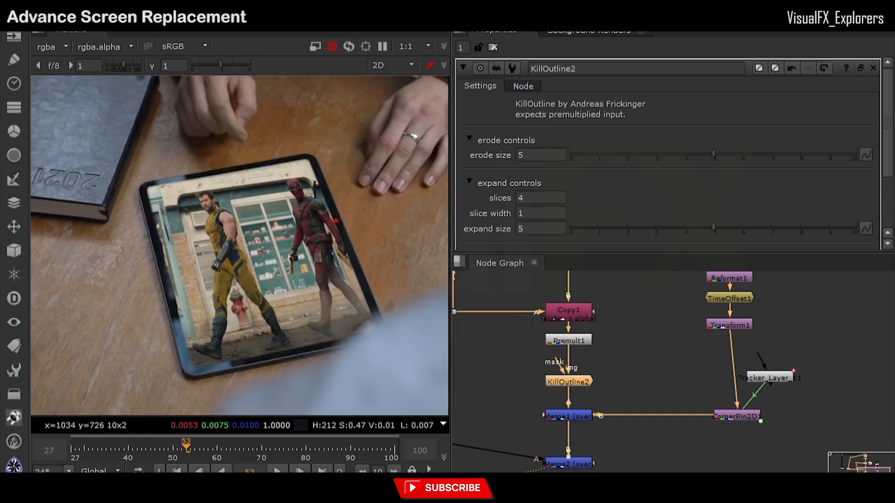
left_click_drag(251, 438, 391, 449)
key("d")
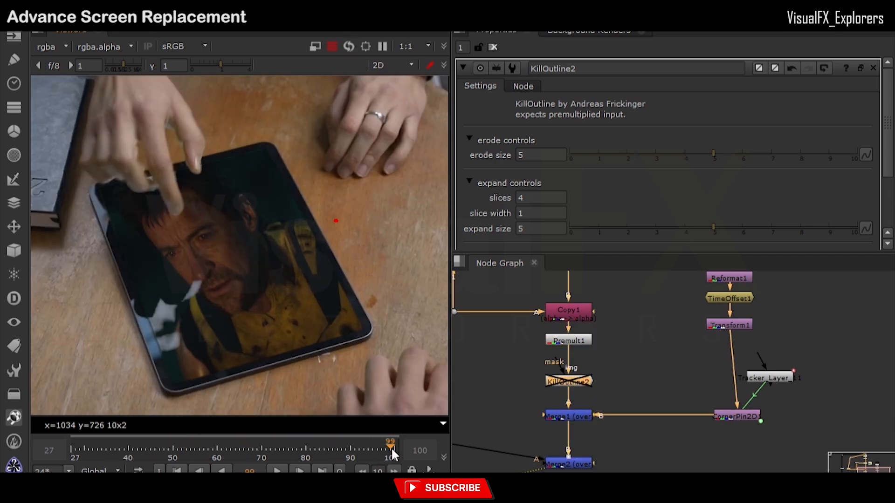
left_click(160, 449)
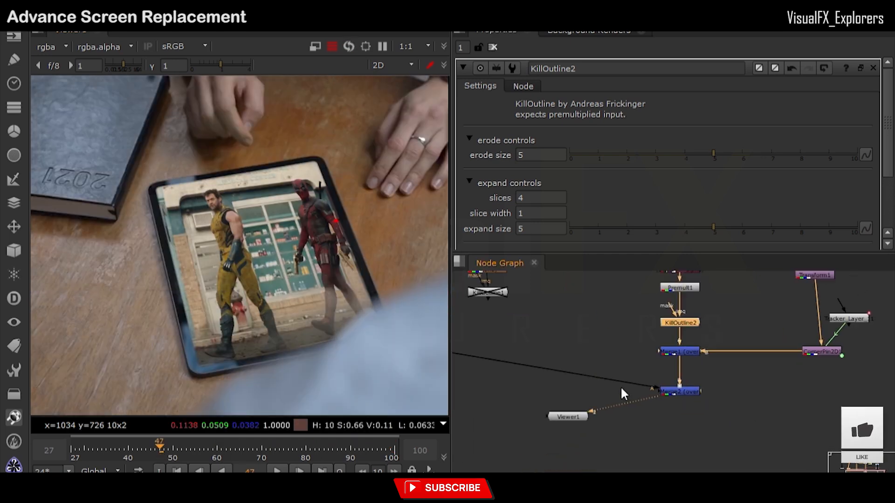
- Move Viewer1 directly below Merge2 and check the composite at frames 70 and 92
scroll(624, 394, "down", 3)
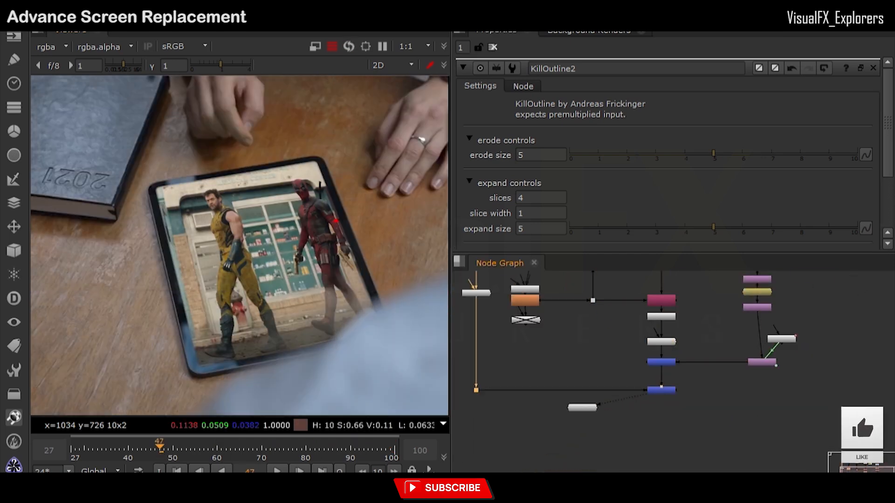
left_click_drag(585, 412, 677, 438)
left_click(263, 450)
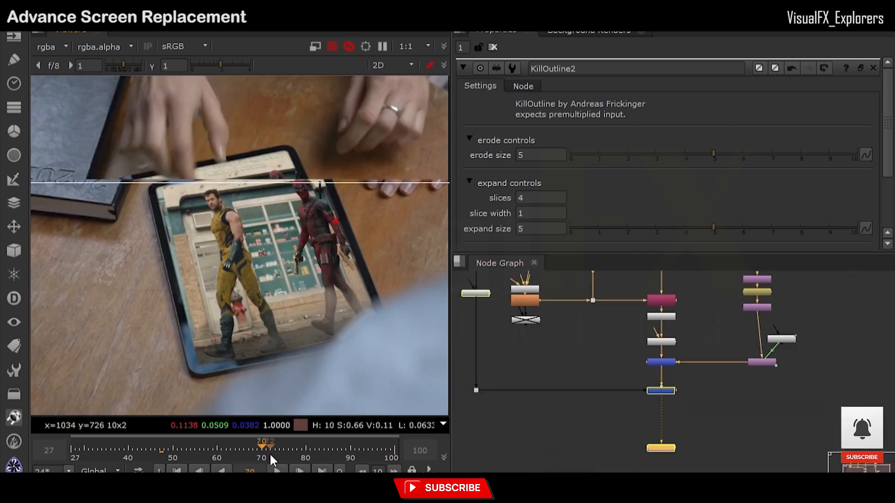
left_click(358, 449)
scroll(639, 404, "down", 1)
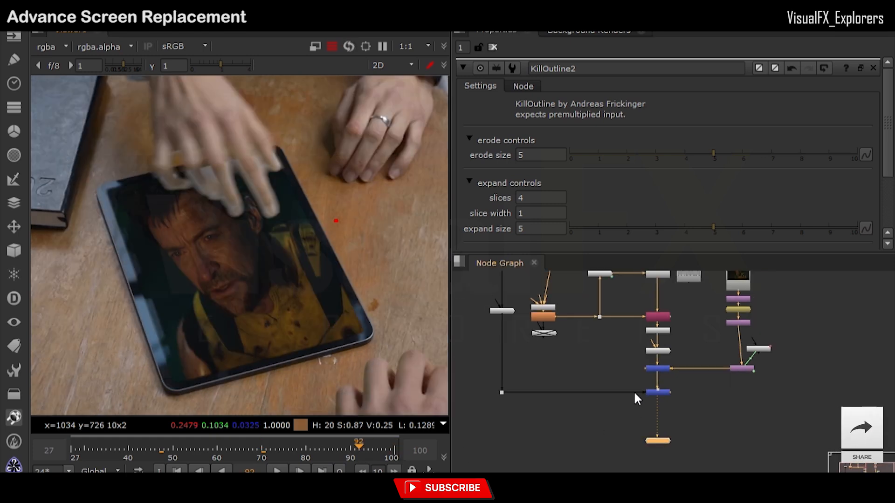
- View the original Read2 plate at frame 92 and examine the screen reflections and fingers close up
middle_click_drag(629, 382, 612, 425)
middle_click_drag(634, 298, 588, 347)
scroll(603, 317, "up", 3)
left_click(604, 316)
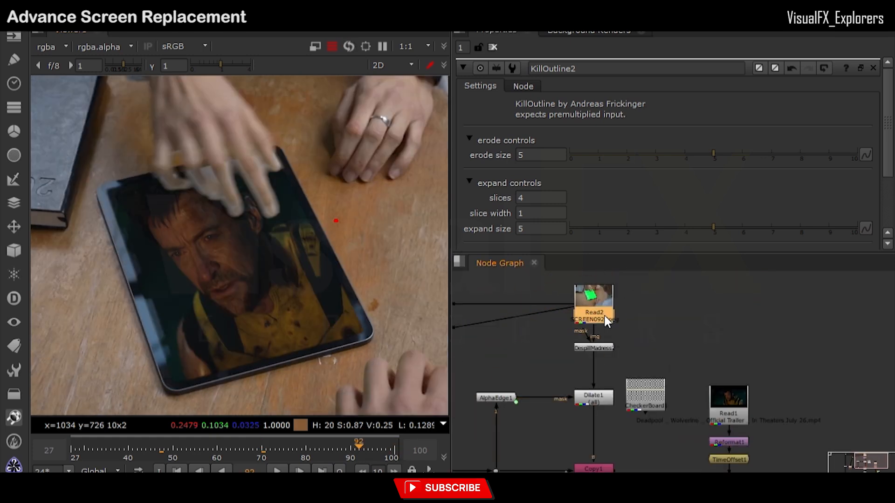
key("1")
scroll(153, 304, "up", 1)
scroll(153, 303, "down", 1)
scroll(153, 303, "up", 2)
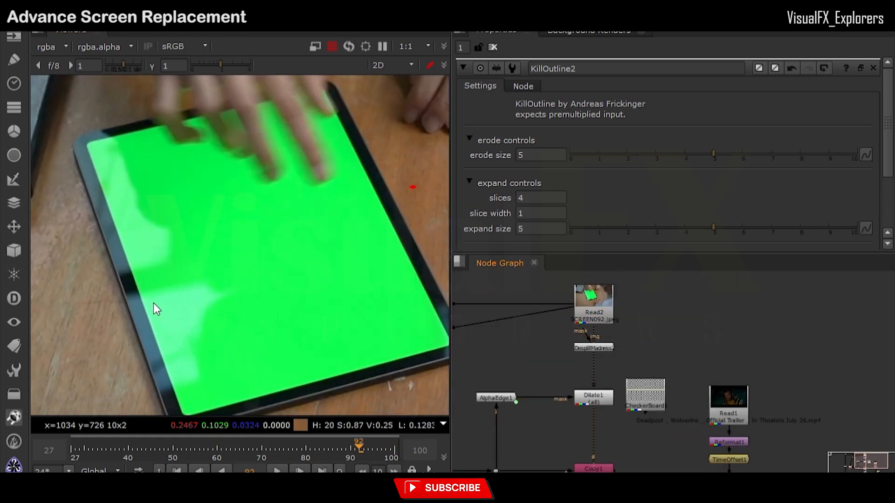
- View the composite, mask KillOutline2 with a Roto node and fit a tilted rectangle over the tablet's upper edge at frame 35
scroll(153, 303, "down", 2)
scroll(652, 420, "down", 3)
middle_click_drag(653, 419, 663, 320)
left_click(635, 408)
key("1")
scroll(287, 280, "down", 2)
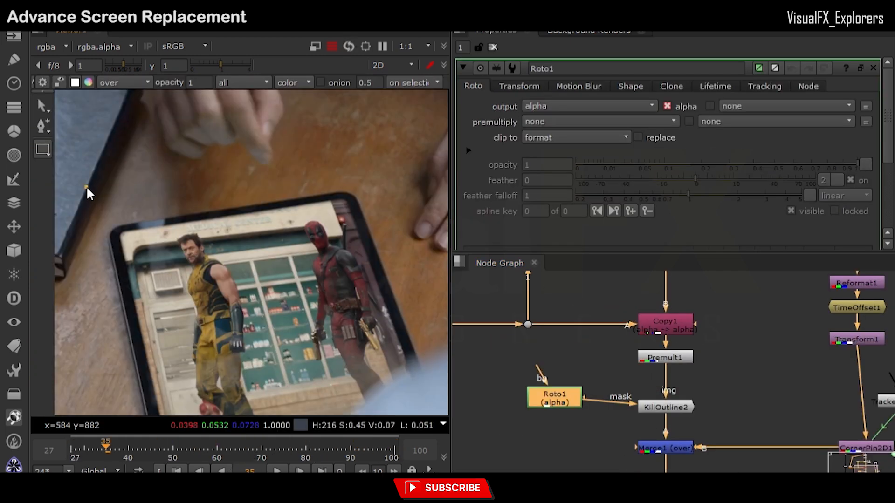
left_click_drag(85, 186, 403, 236)
left_click_drag(363, 165, 373, 161)
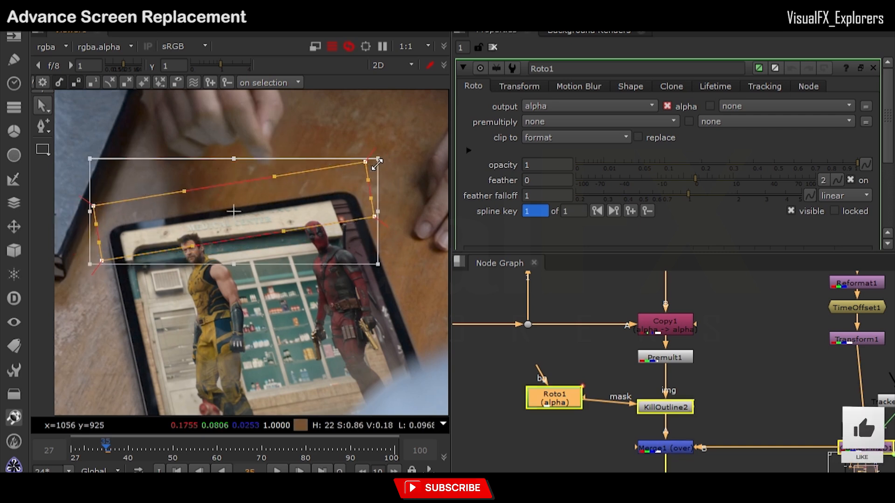
left_click_drag(380, 217, 404, 214)
left_click_drag(413, 276, 416, 269)
left_click_drag(368, 238, 376, 232)
- Keyframe the upper-edge roto shape at frames 27 and 99, moving and rotating it to match the tablet's edge
key("Home")
left_click_drag(205, 226, 227, 223)
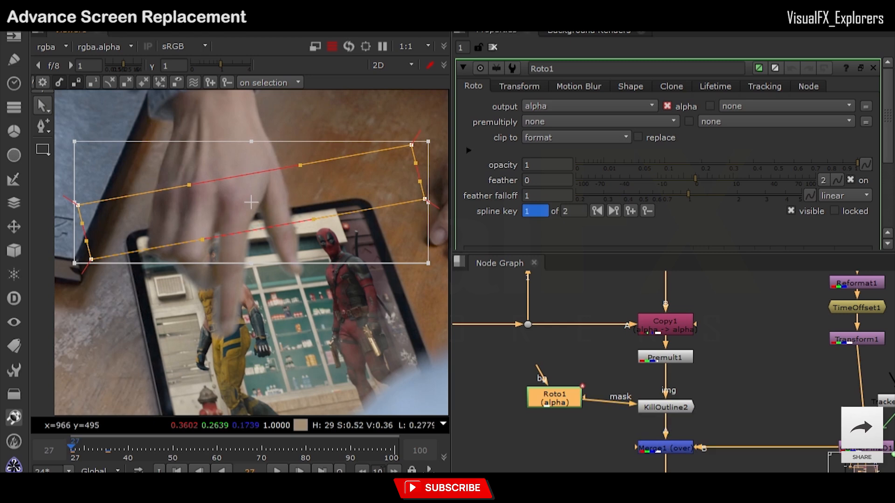
left_click(390, 454)
scroll(316, 246, "down", 2)
left_click_drag(289, 223, 226, 201)
left_click_drag(326, 260, 327, 251)
- Correct the upper-edge shape's position on in-between frames and check its alignment at frame 50
left_click(307, 450)
left_click_drag(251, 208, 231, 214)
left_click(346, 448)
left_click(249, 449)
left_click(172, 449)
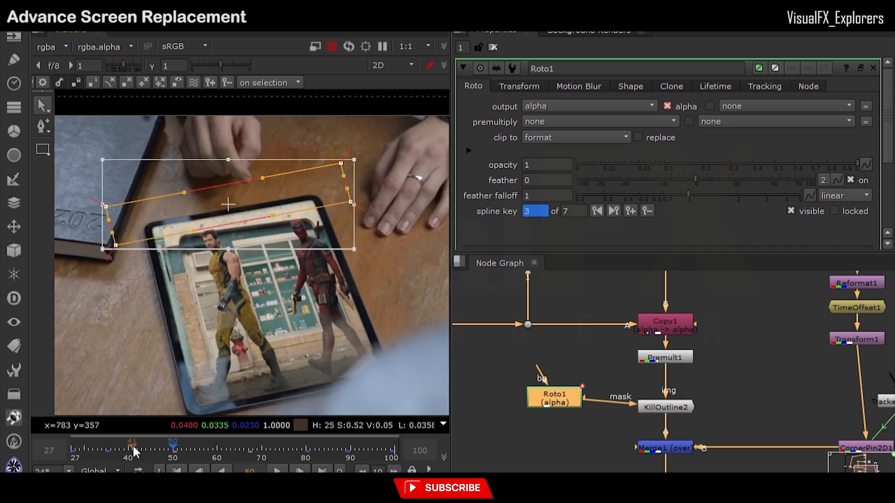
left_click(141, 449)
- Draw a closed, narrow Bezier shape along the tablet's left edge at frame 27 in Roto1
left_click(72, 448)
left_click(42, 150)
middle_click_drag(138, 241, 162, 175)
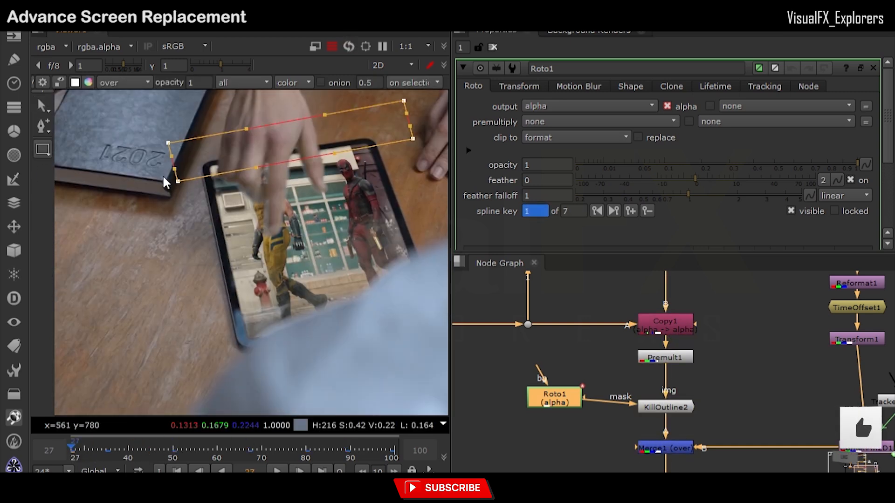
left_click(45, 147)
left_click(173, 118)
left_click(221, 356)
left_click(253, 343)
left_click(212, 156)
left_click(173, 119)
- Feather all points of the left-edge shape and nudge it into place over the bezel
left_click_drag(133, 104, 370, 380)
key("e")
left_click_drag(235, 280, 227, 276)
- Move and rotate the left-edge shape at frame 99 to line up with the tablet's bezel
left_click(391, 452)
left_click_drag(228, 308, 174, 319)
left_click_drag(223, 374, 235, 355)
left_click_drag(189, 317, 180, 333)
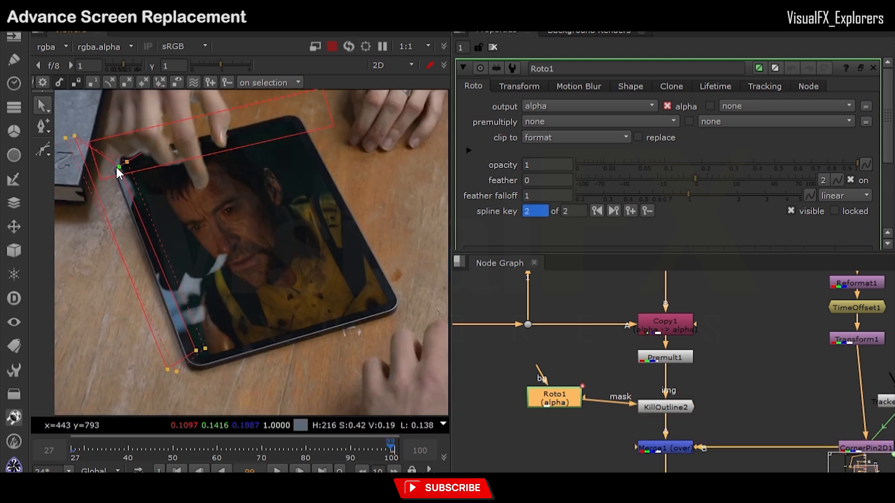
middle_click_drag(92, 131, 106, 118)
- Move and rotate the left-edge shape at frame 64 to realign it with the tablet's bezel
left_click(235, 451)
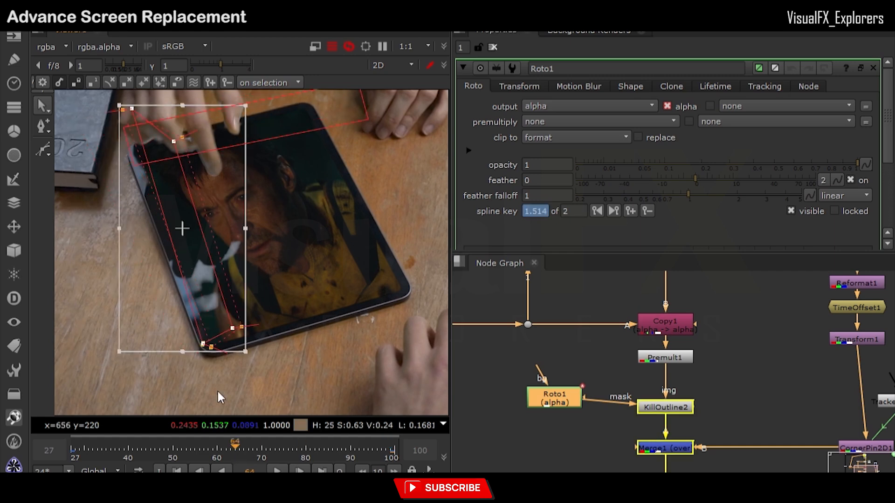
scroll(184, 275, "up", 1)
left_click_drag(216, 304, 200, 310)
left_click_drag(261, 385, 256, 394)
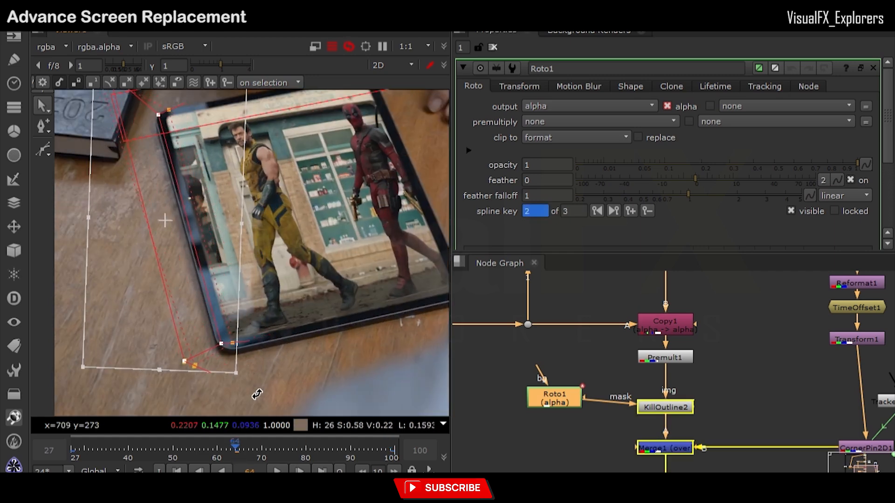
left_click_drag(207, 323, 208, 320)
- Refine the left-edge shape at frames 45, 75 and 83, check frame 92 and close all node properties
left_click(150, 448)
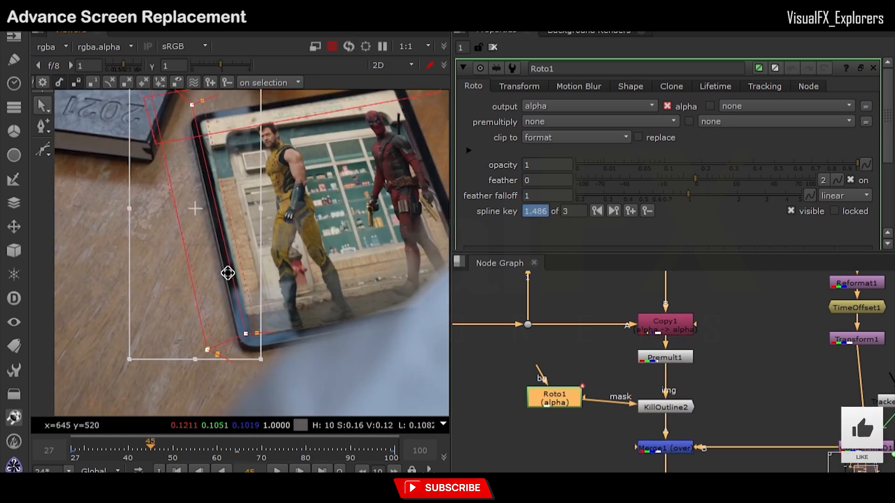
left_click_drag(229, 274, 231, 274)
left_click(319, 451)
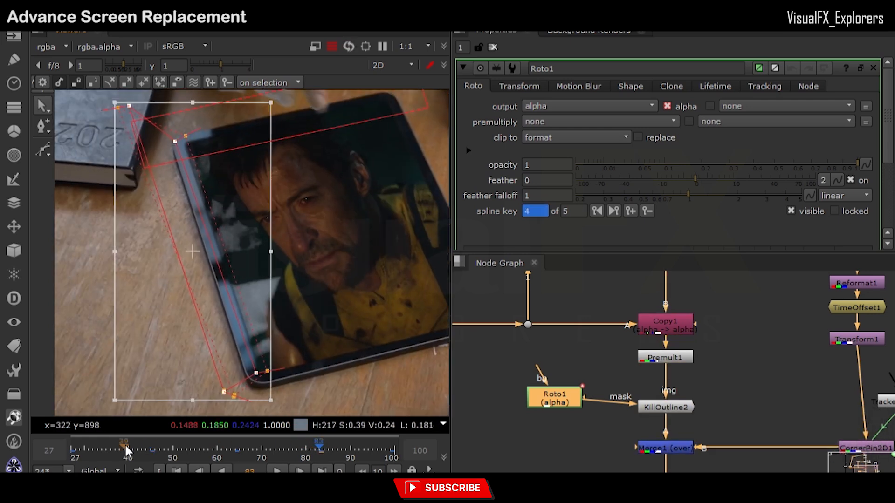
left_click_drag(134, 450, 115, 451)
left_click(283, 450)
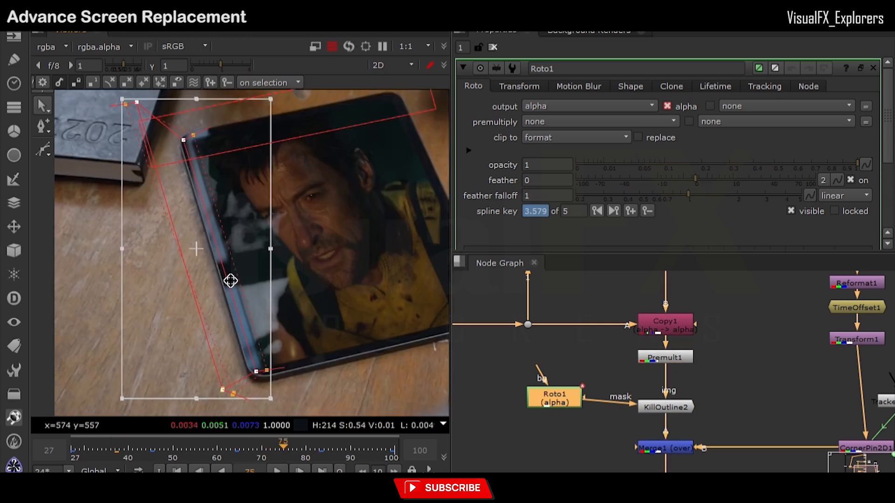
left_click(358, 451)
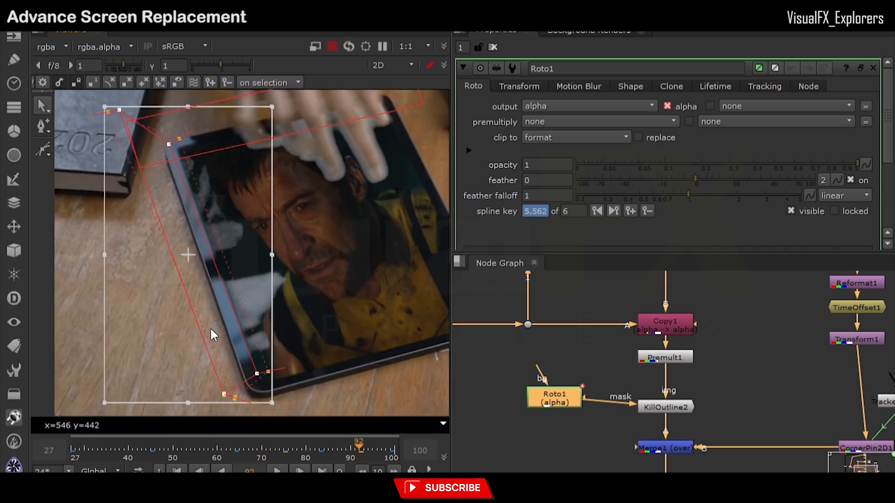
left_click(493, 47)
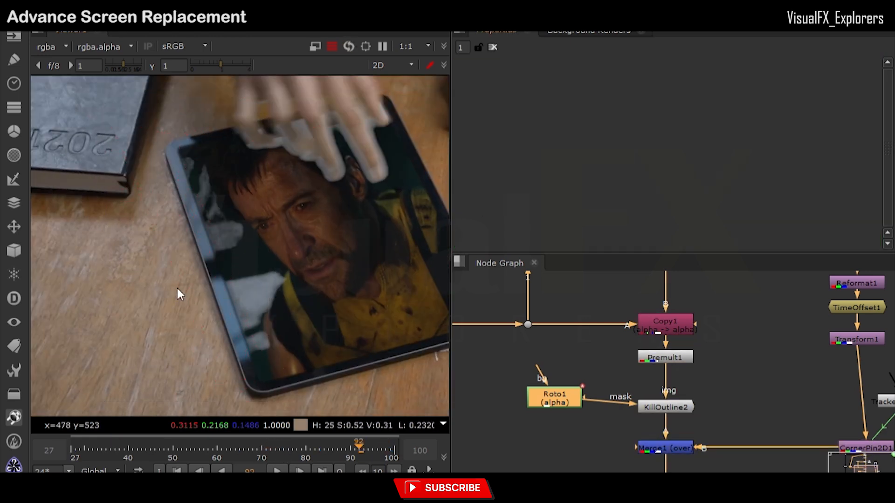
- Scrub the composite back to the first frame and check the masked tablet edges
scroll(182, 297, "down", 3)
left_click_drag(225, 450, 71, 451)
scroll(299, 359, "up", 1)
middle_click_drag(342, 376, 278, 382)
- Enlarge the node graph and examine the complete node tree from the source plate down to the final merges
key("space")
scroll(513, 365, "up", 1)
middle_click_drag(513, 364, 481, 349)
scroll(482, 348, "down", 1)
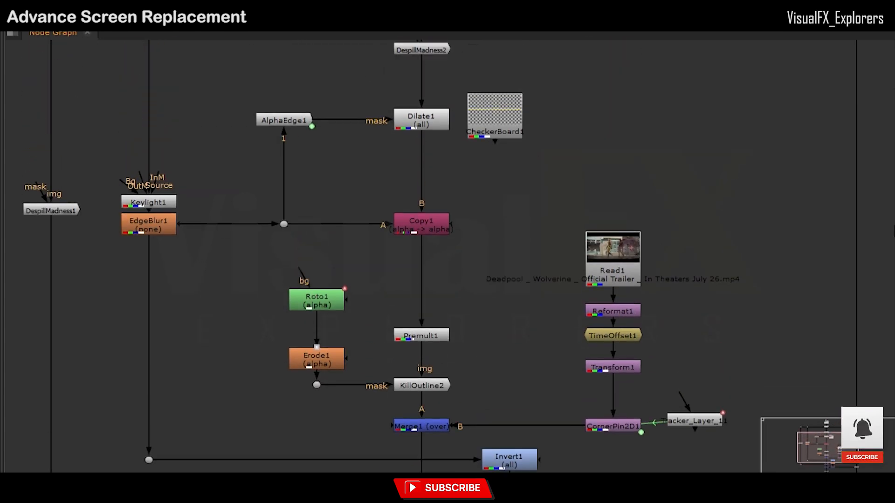
scroll(848, 397, "down", 3)
middle_click_drag(671, 373, 512, 203)
scroll(514, 200, "down", 1)
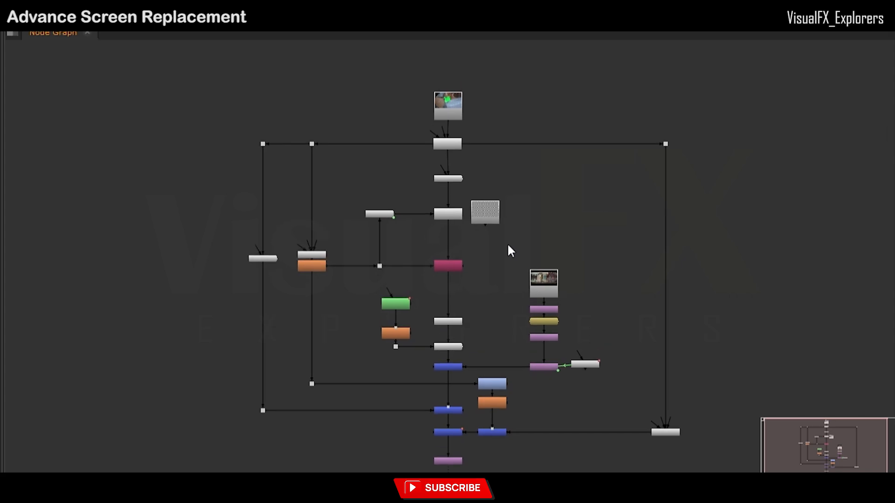